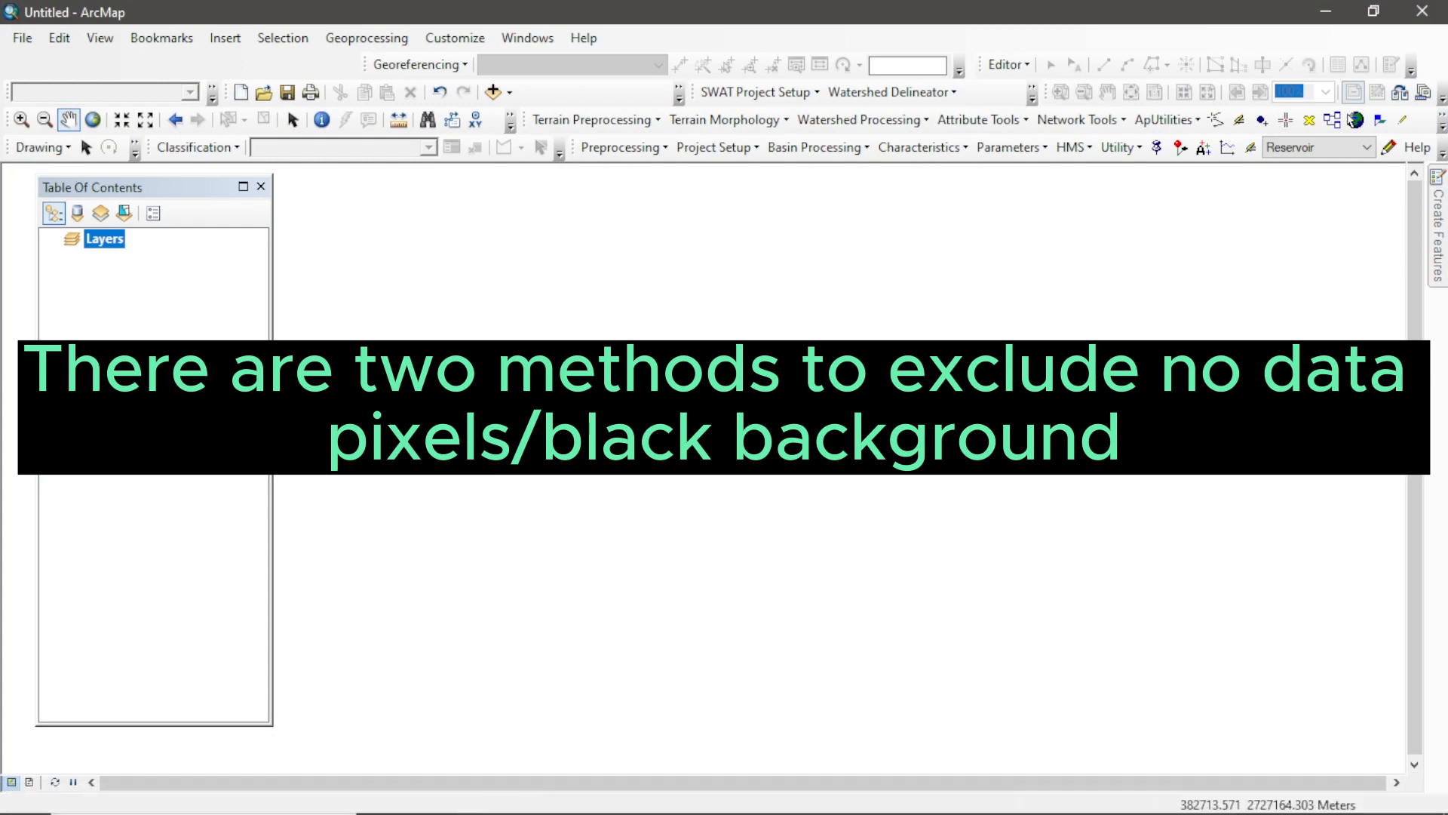
Add the band 4 raster LC08_L1TP_140043_20170223_20170301_01_T1_B4.TIF to the map from its scene folder in G:\Landsat collection 2.
click(509, 97)
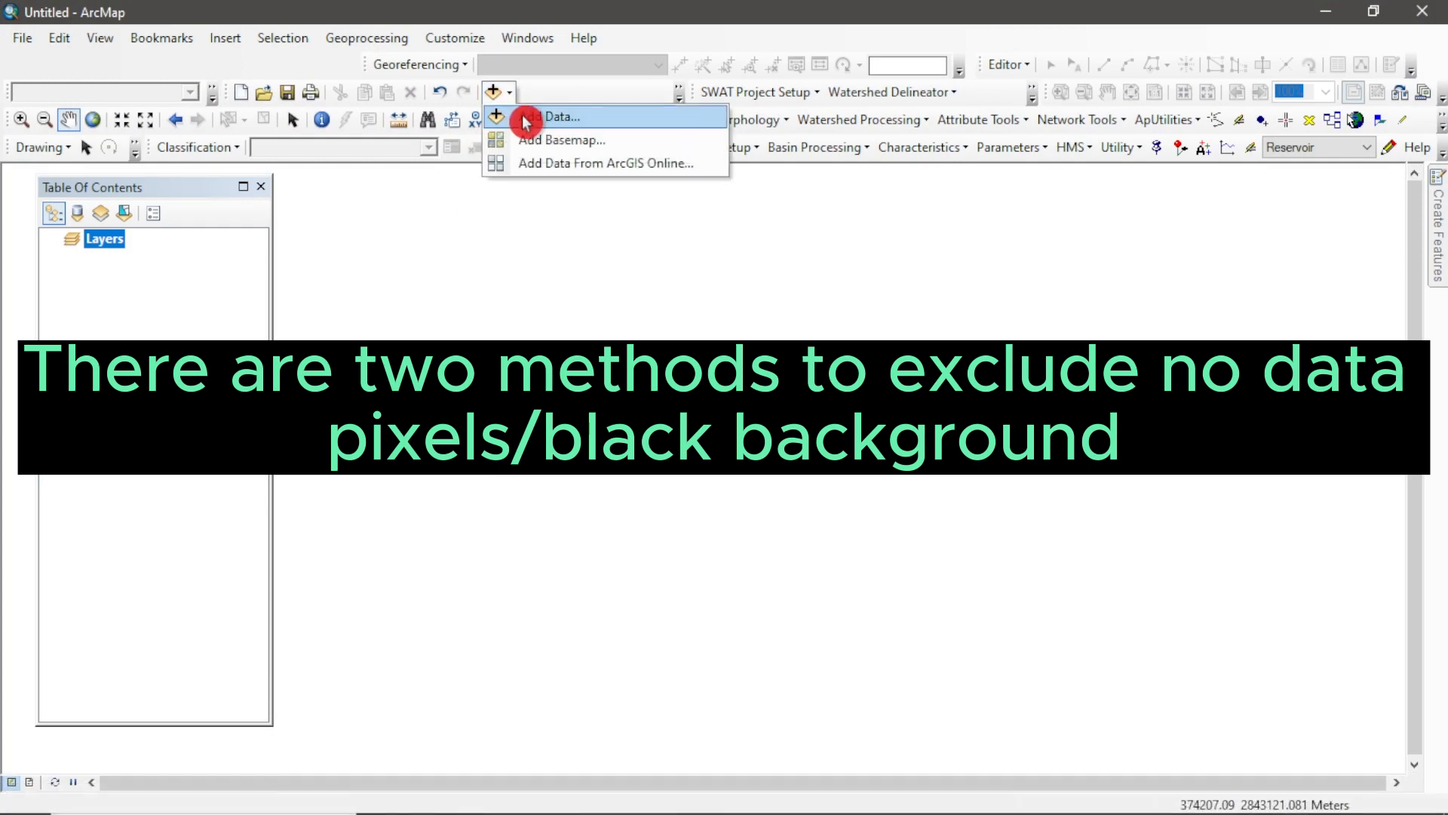
click(524, 118)
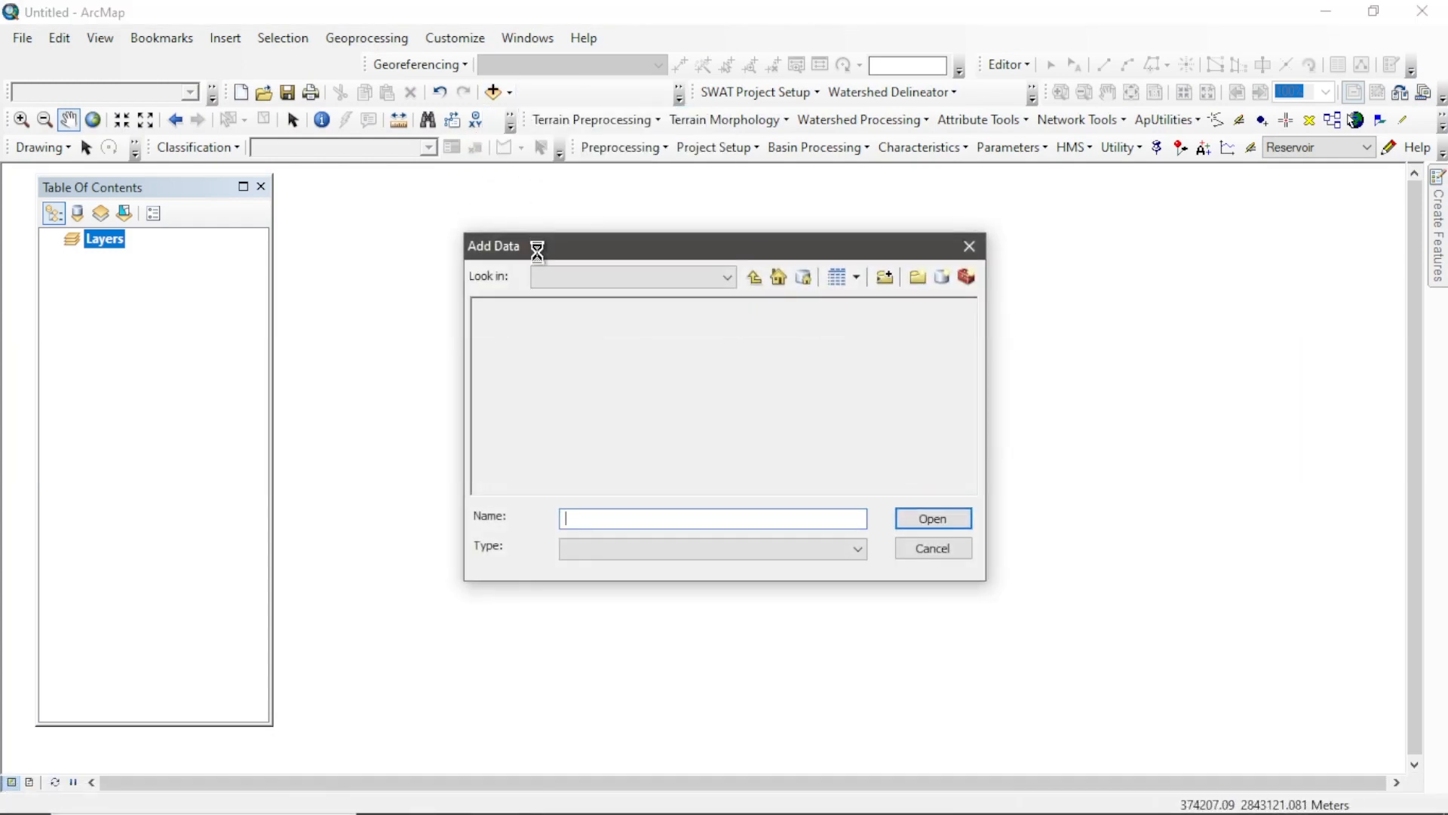
click(699, 283)
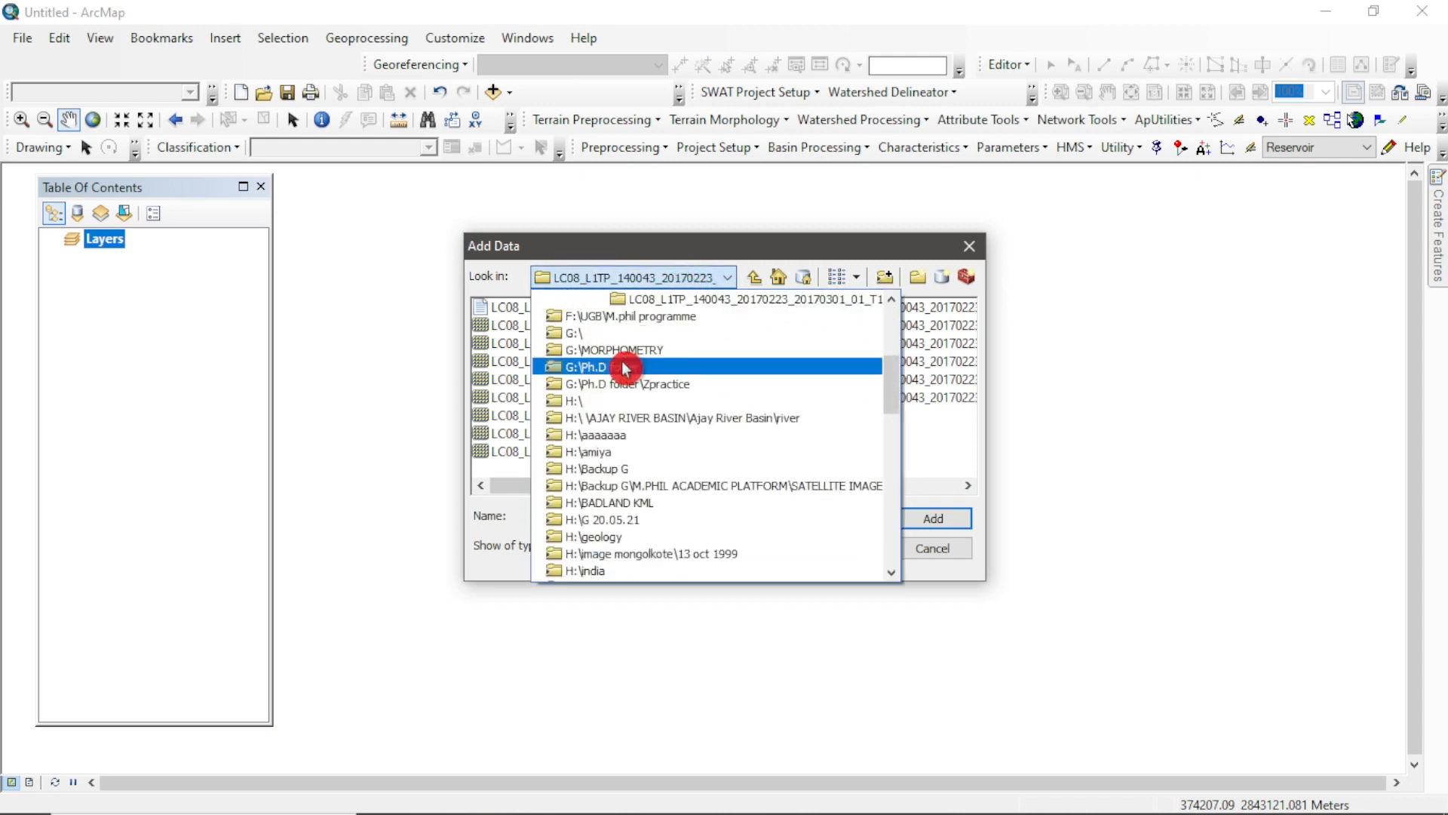
click(604, 332)
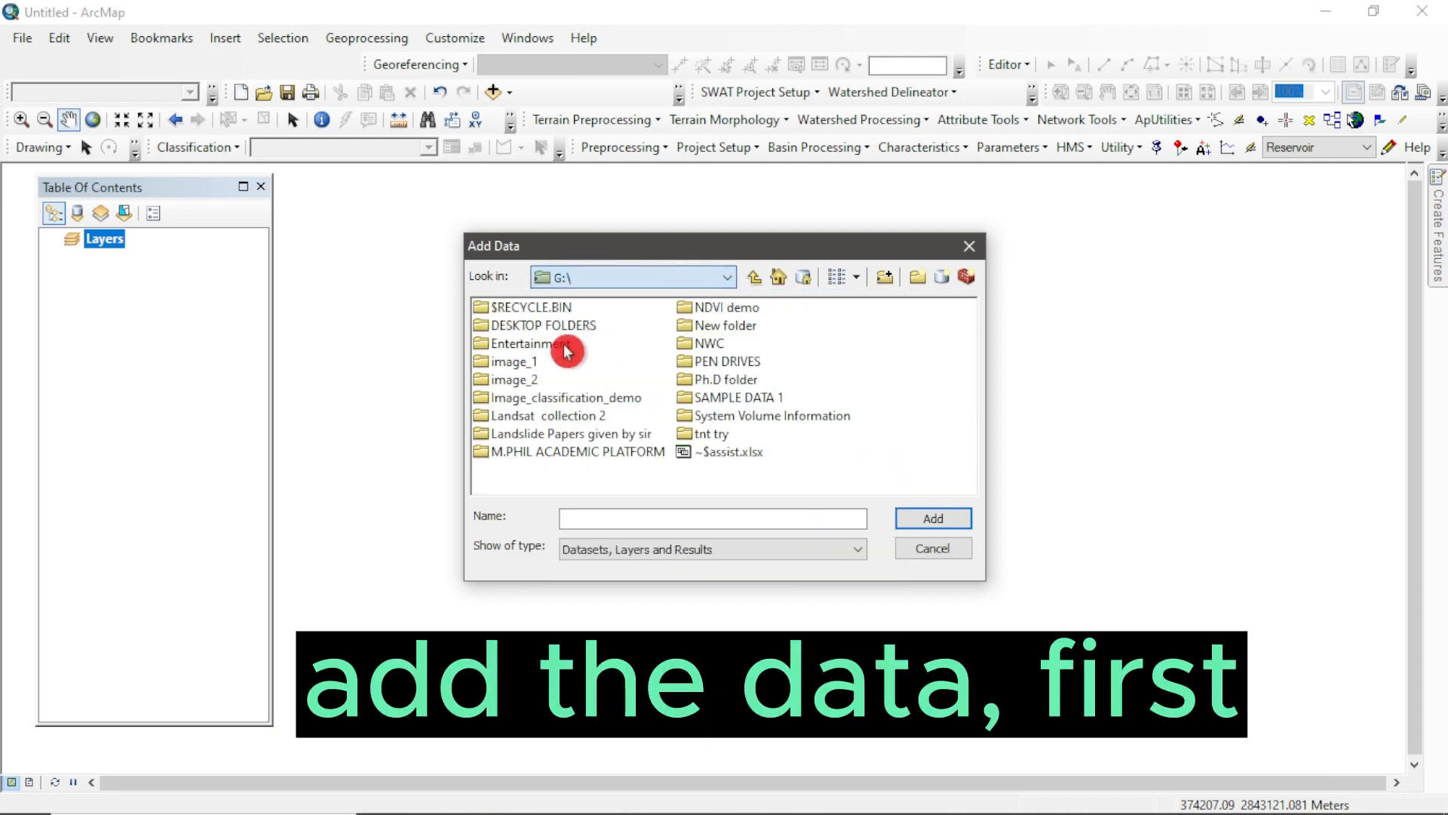
double_click(518, 413)
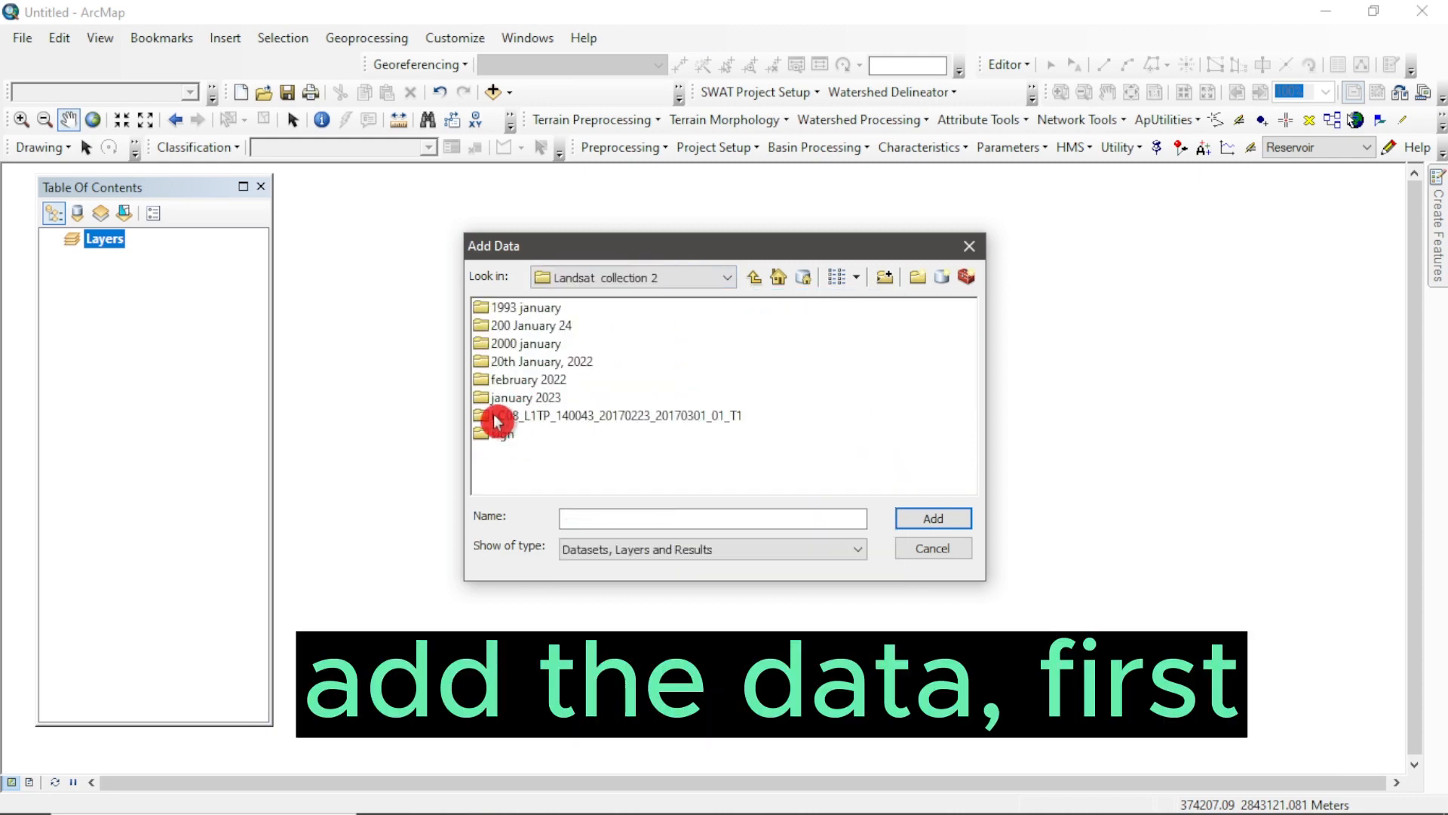
double_click(497, 416)
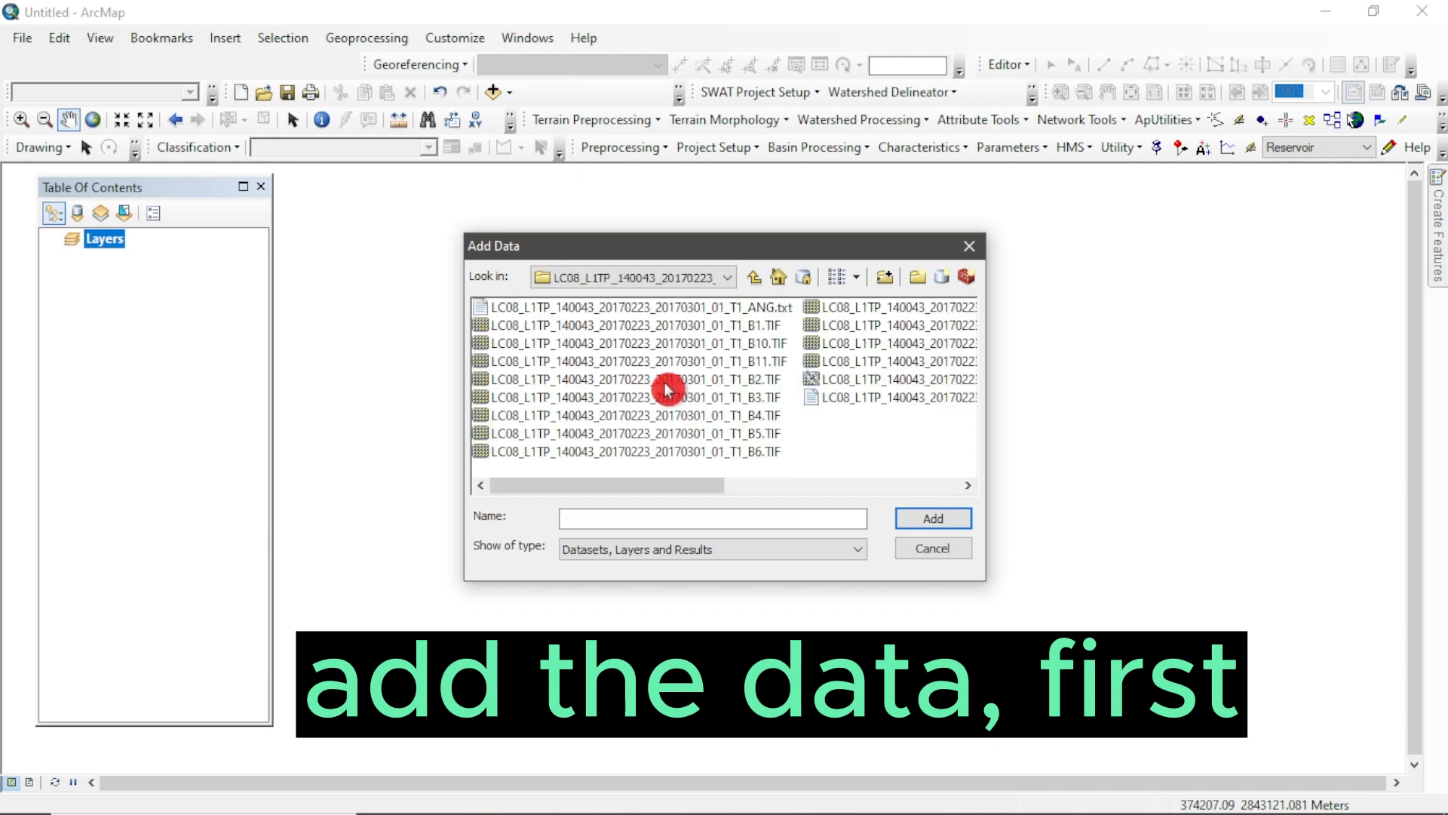
click(747, 416)
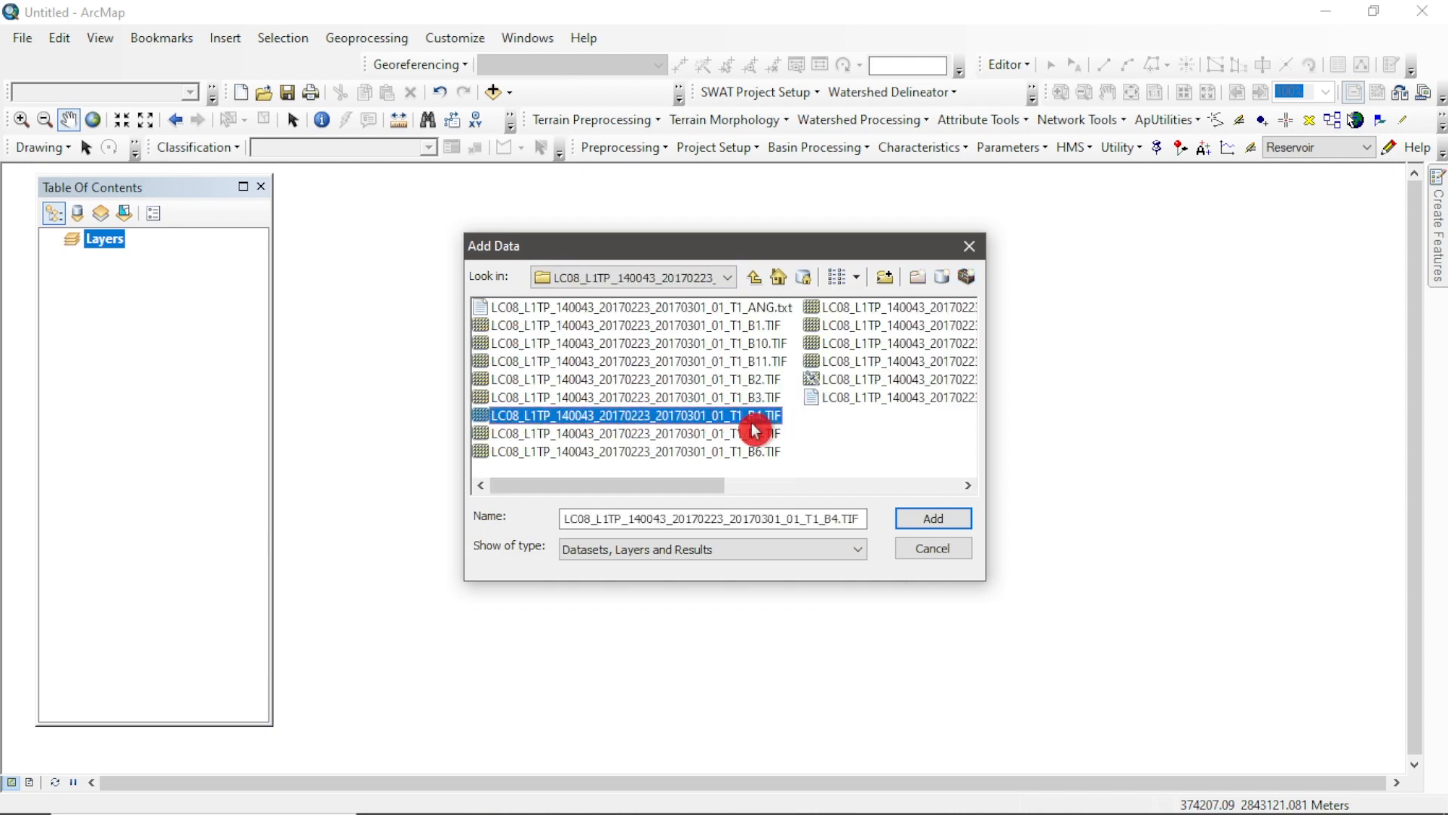
click(942, 523)
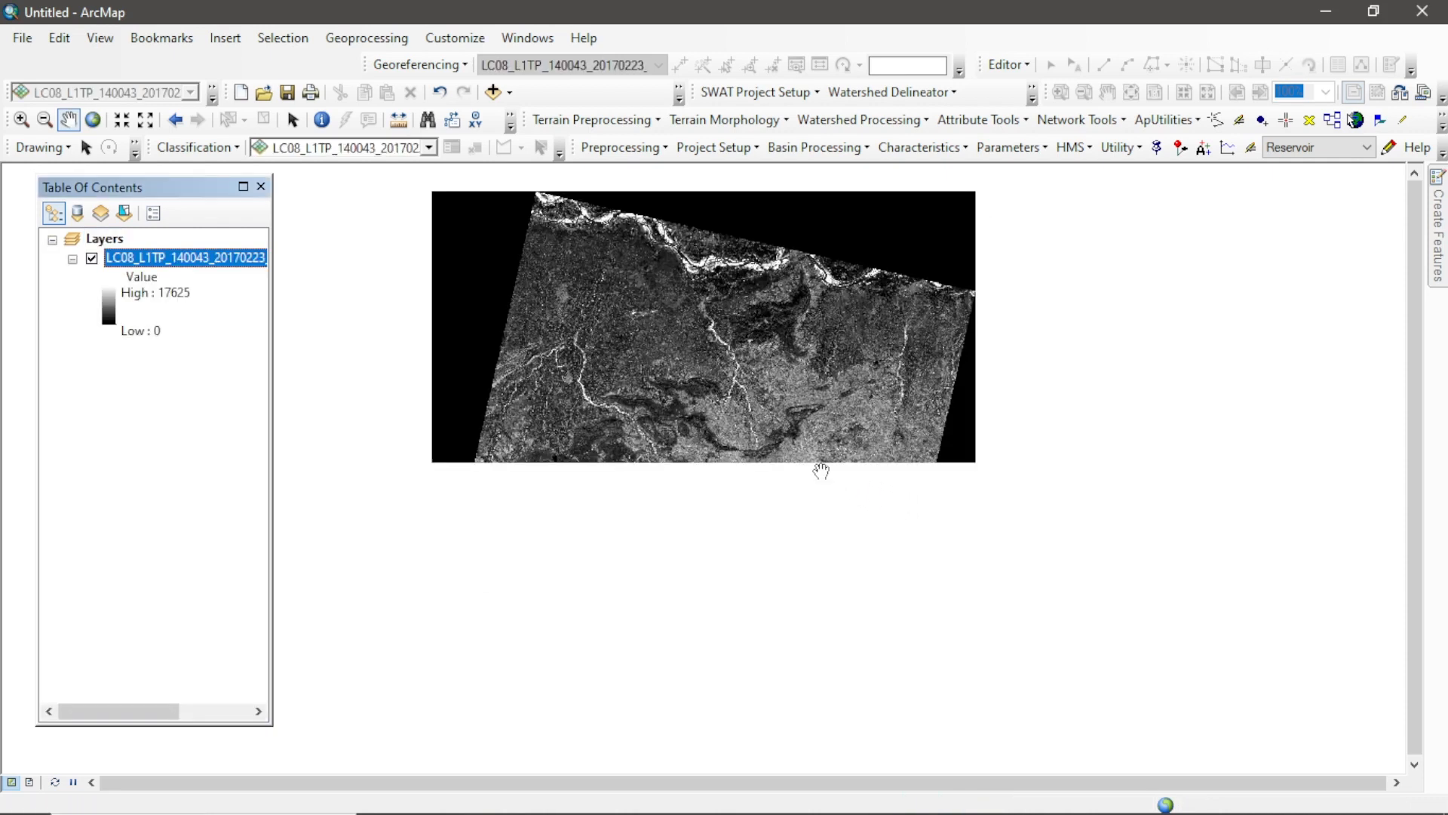
drag(636, 391, 677, 396)
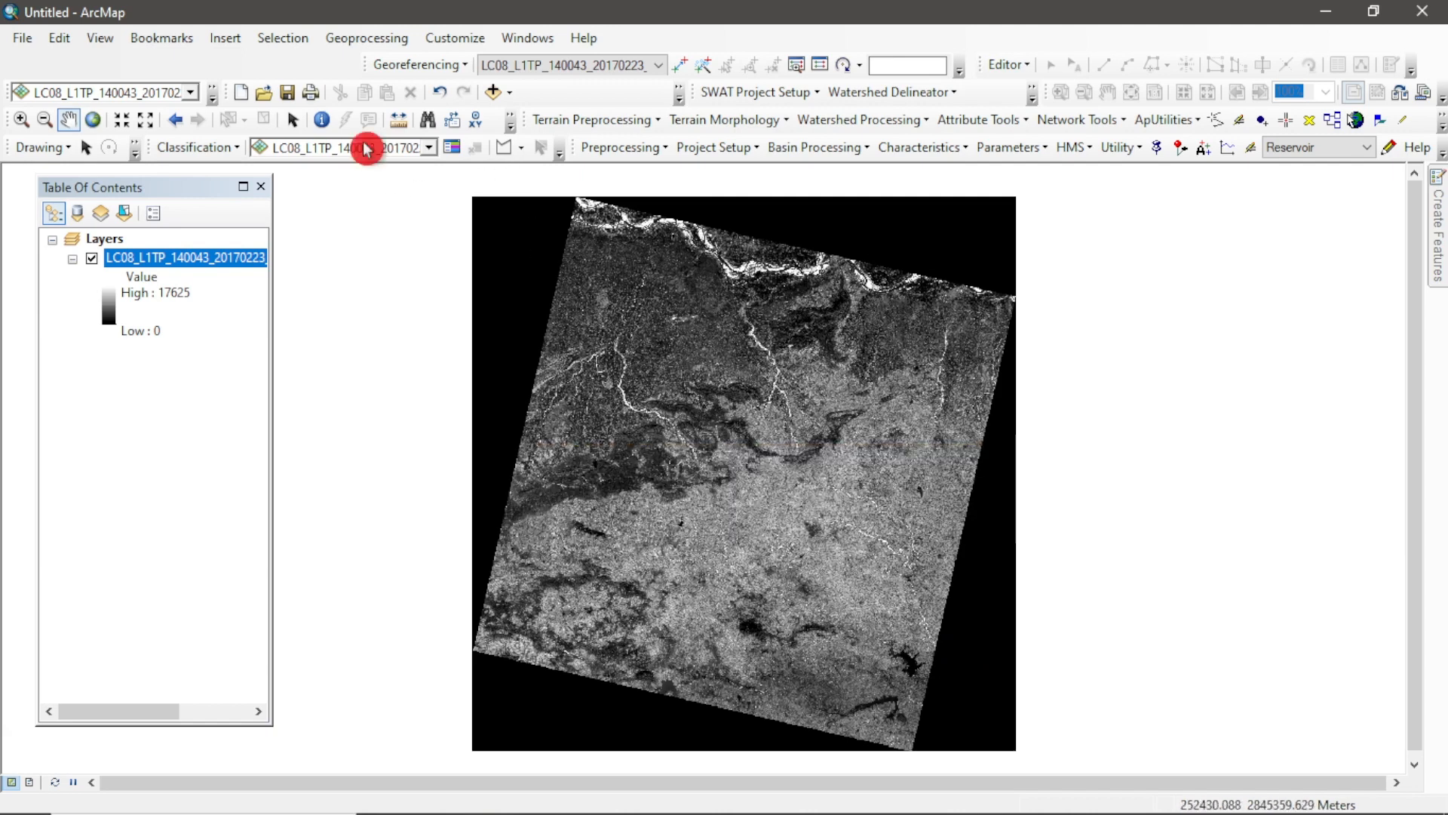
Open ArcToolbox and expand the Raster toolset within Data Management Tools.
click(349, 43)
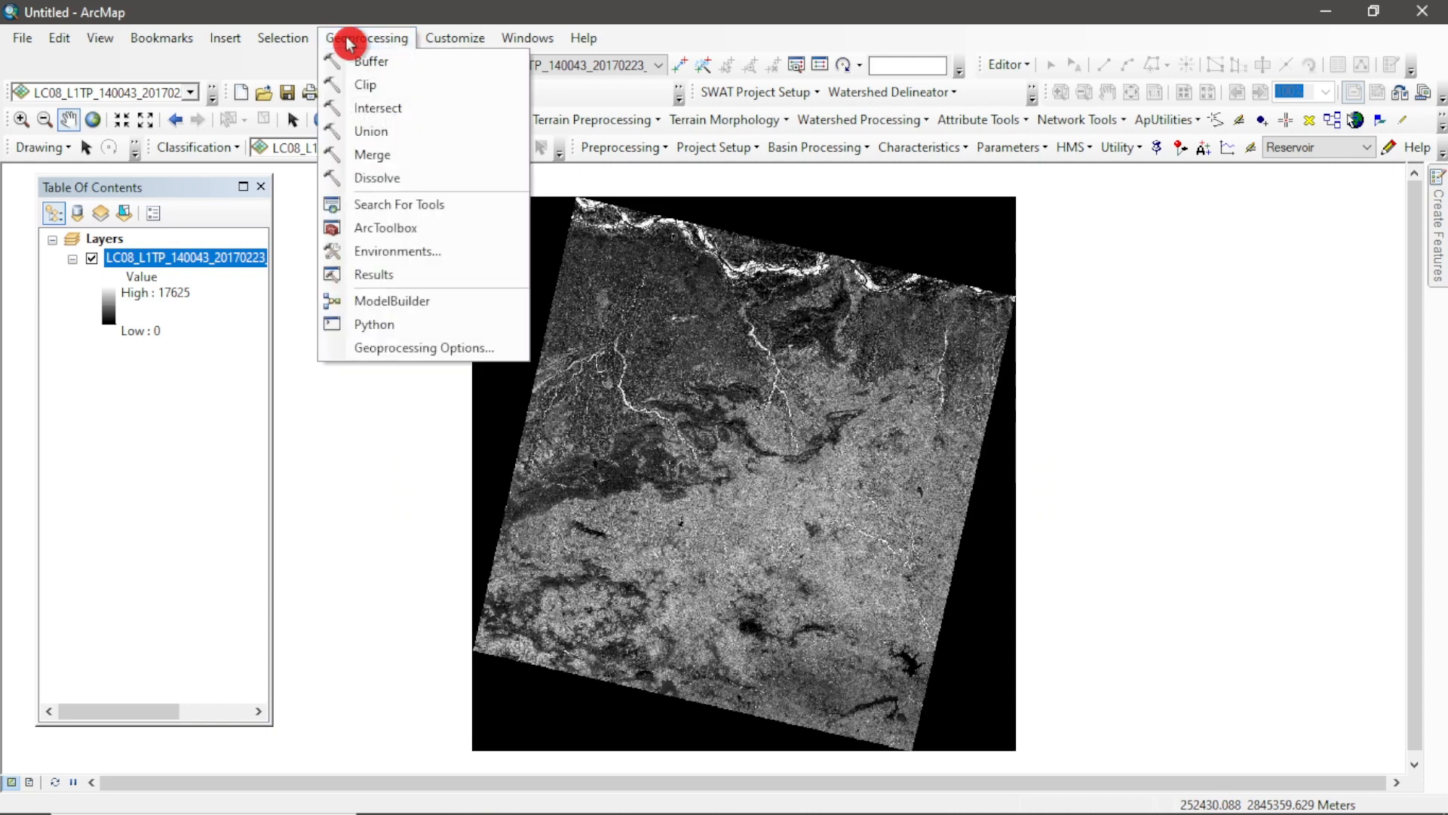
click(360, 226)
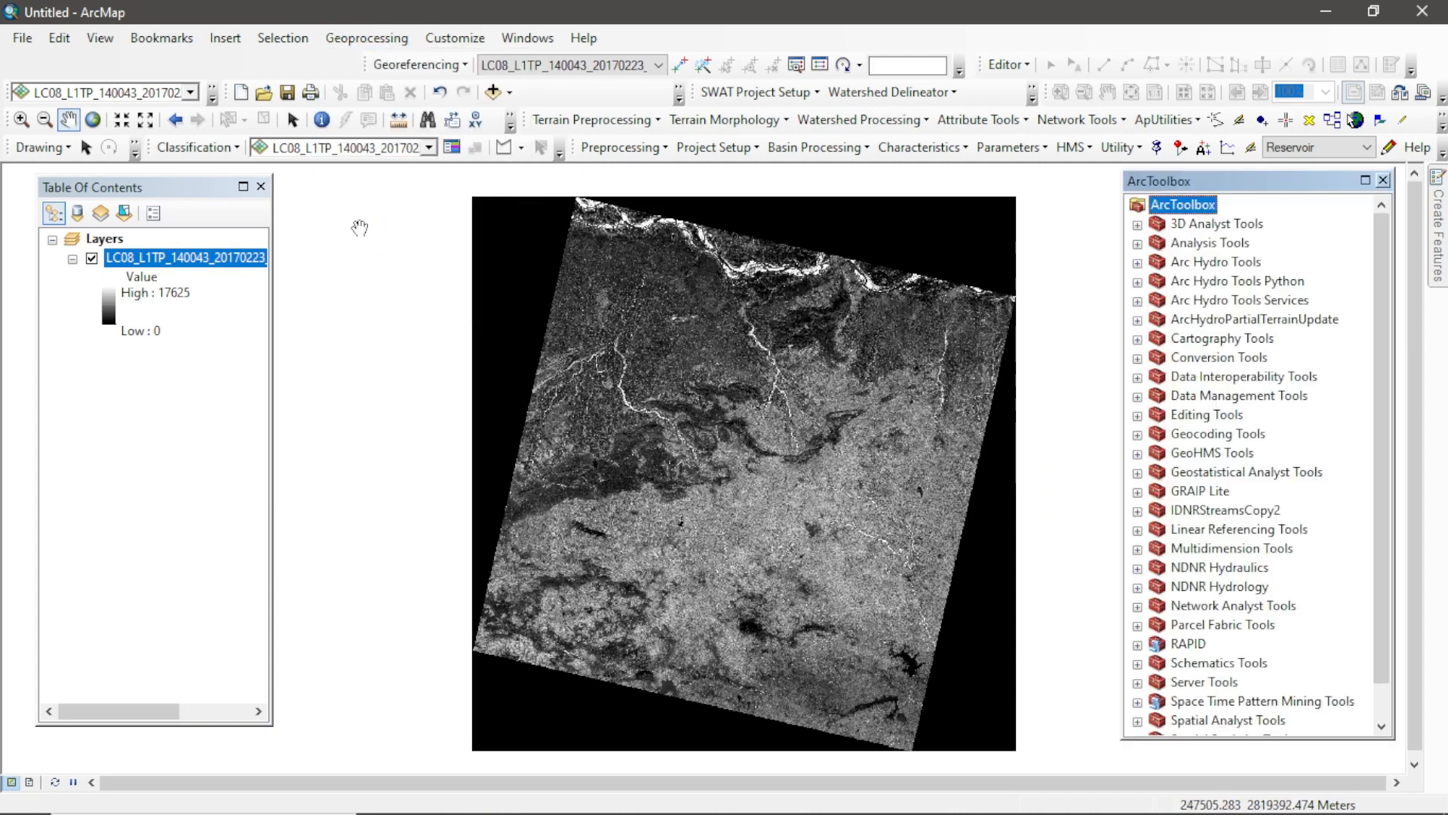
click(1182, 399)
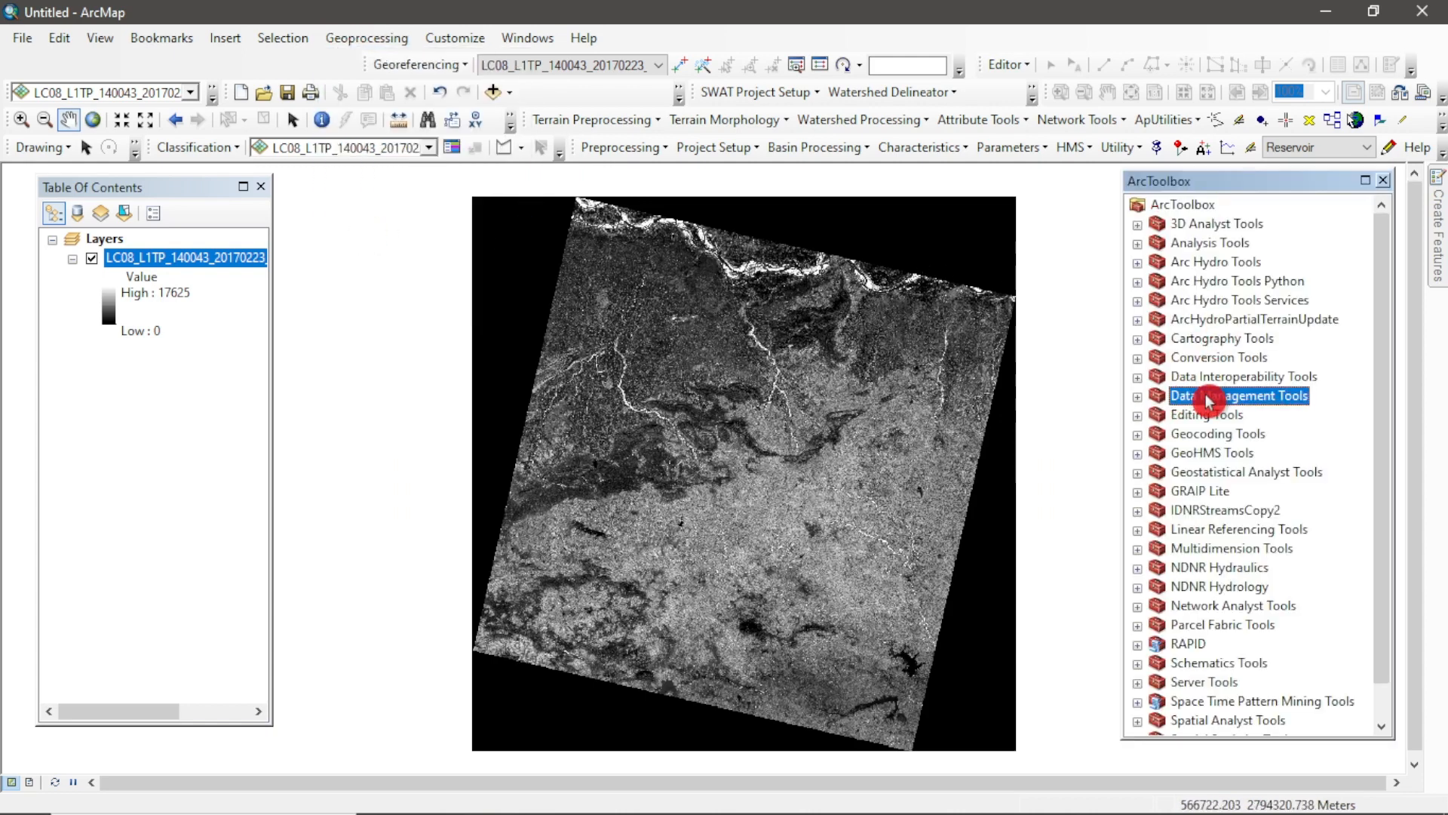
click(1137, 398)
drag(1384, 393, 1383, 425)
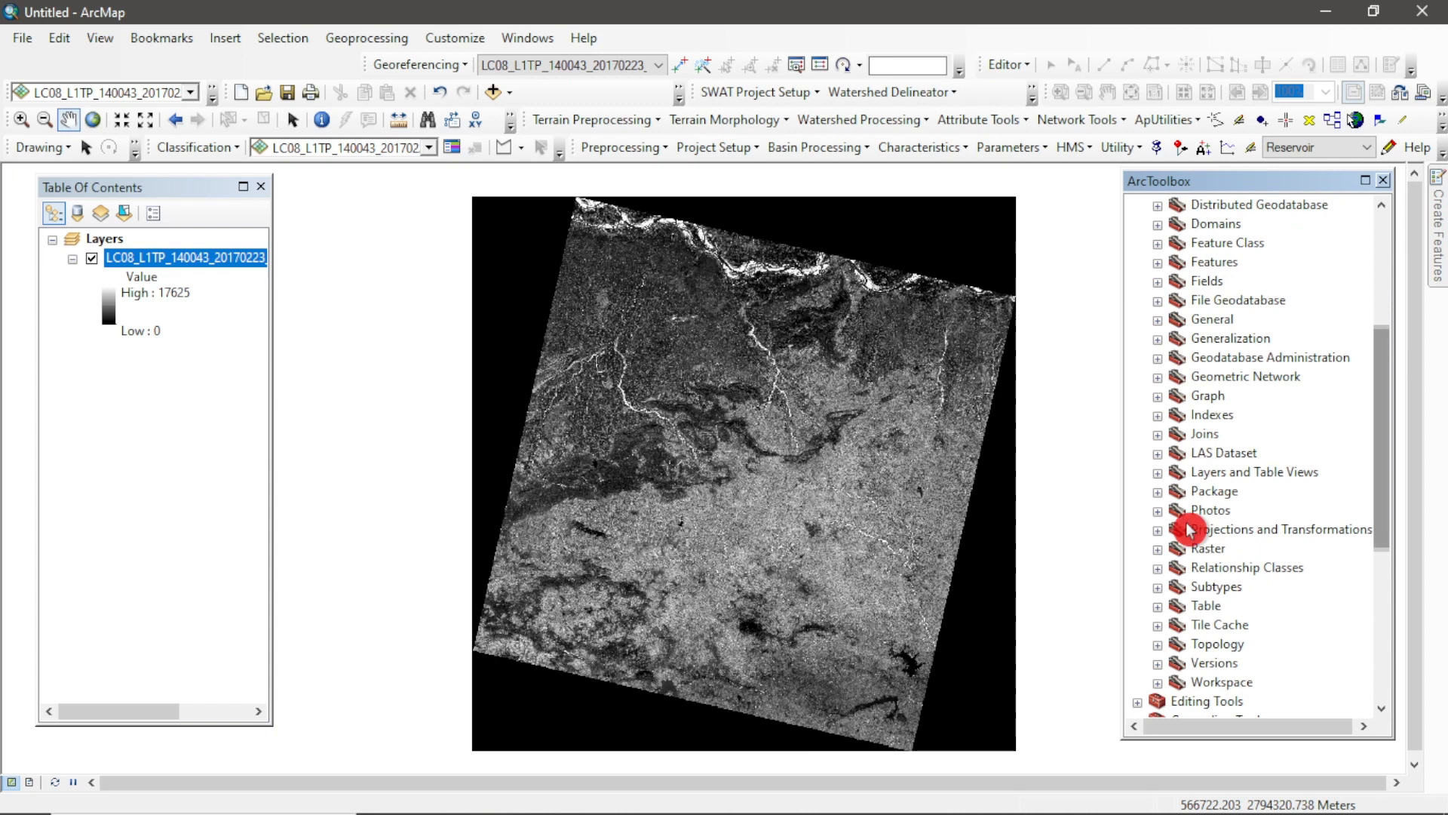
click(1157, 549)
drag(1380, 478, 1380, 532)
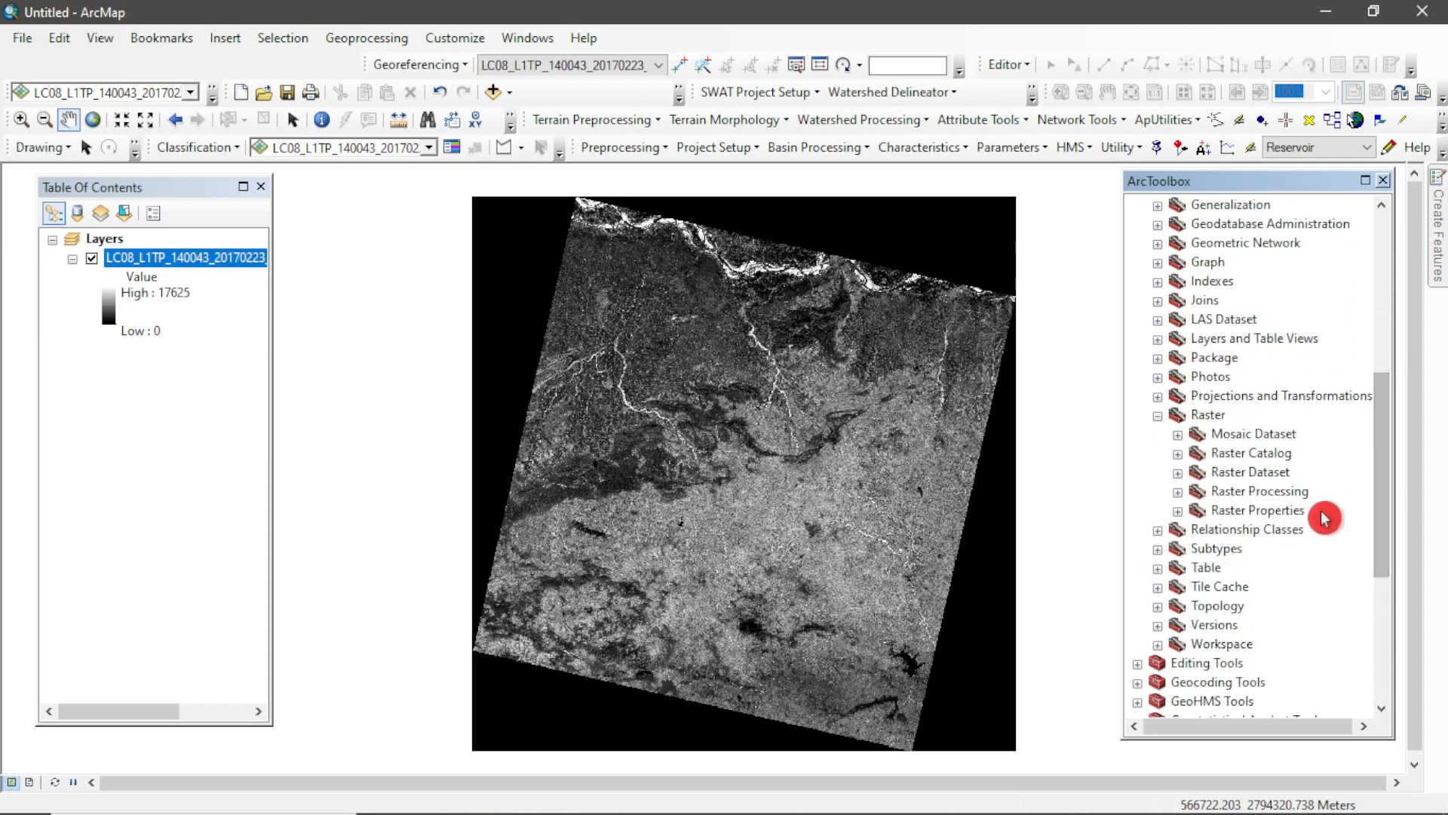
Open the Copy Raster tool from the Raster Dataset toolset.
click(1179, 491)
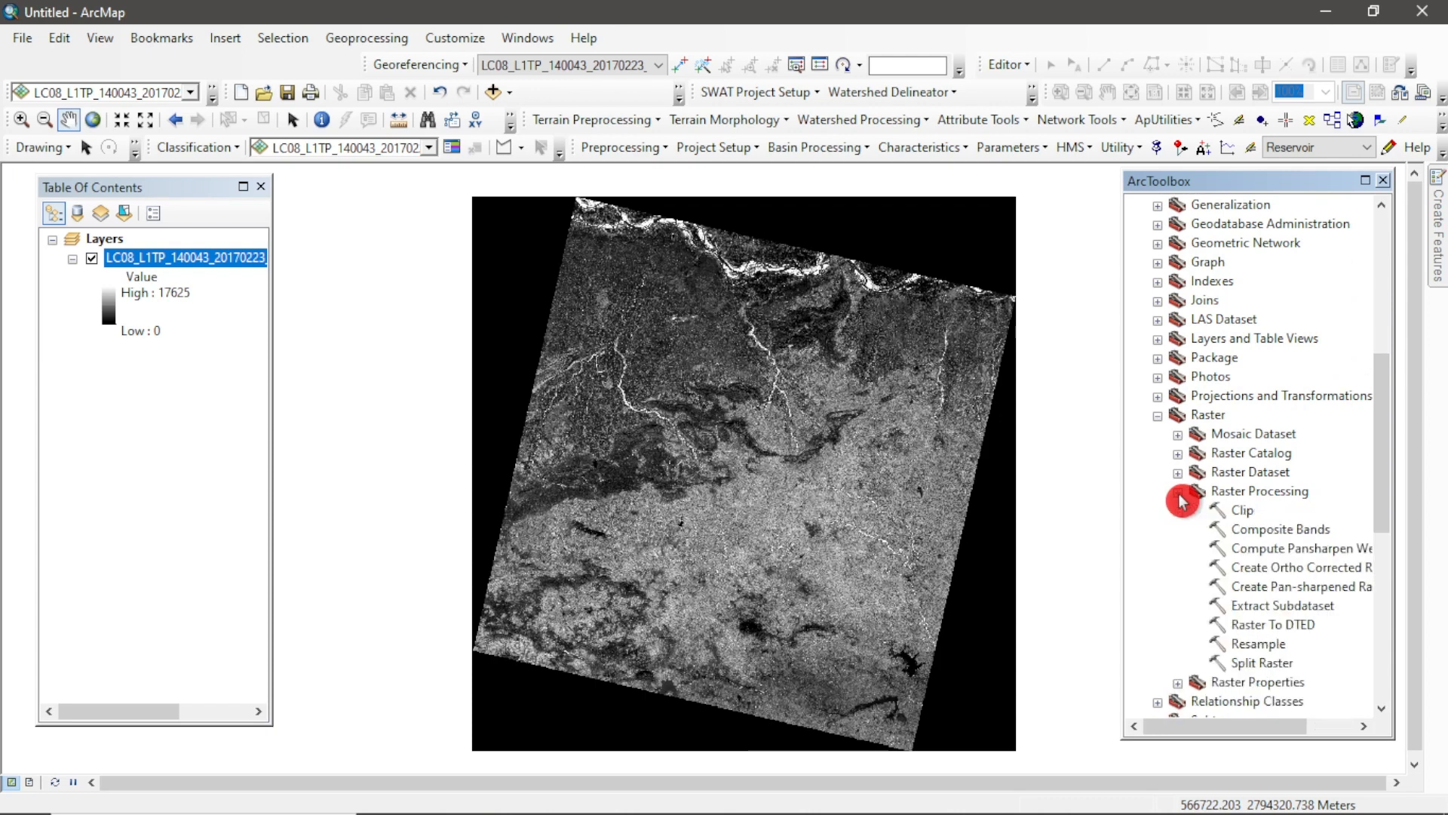
click(1178, 492)
click(1179, 473)
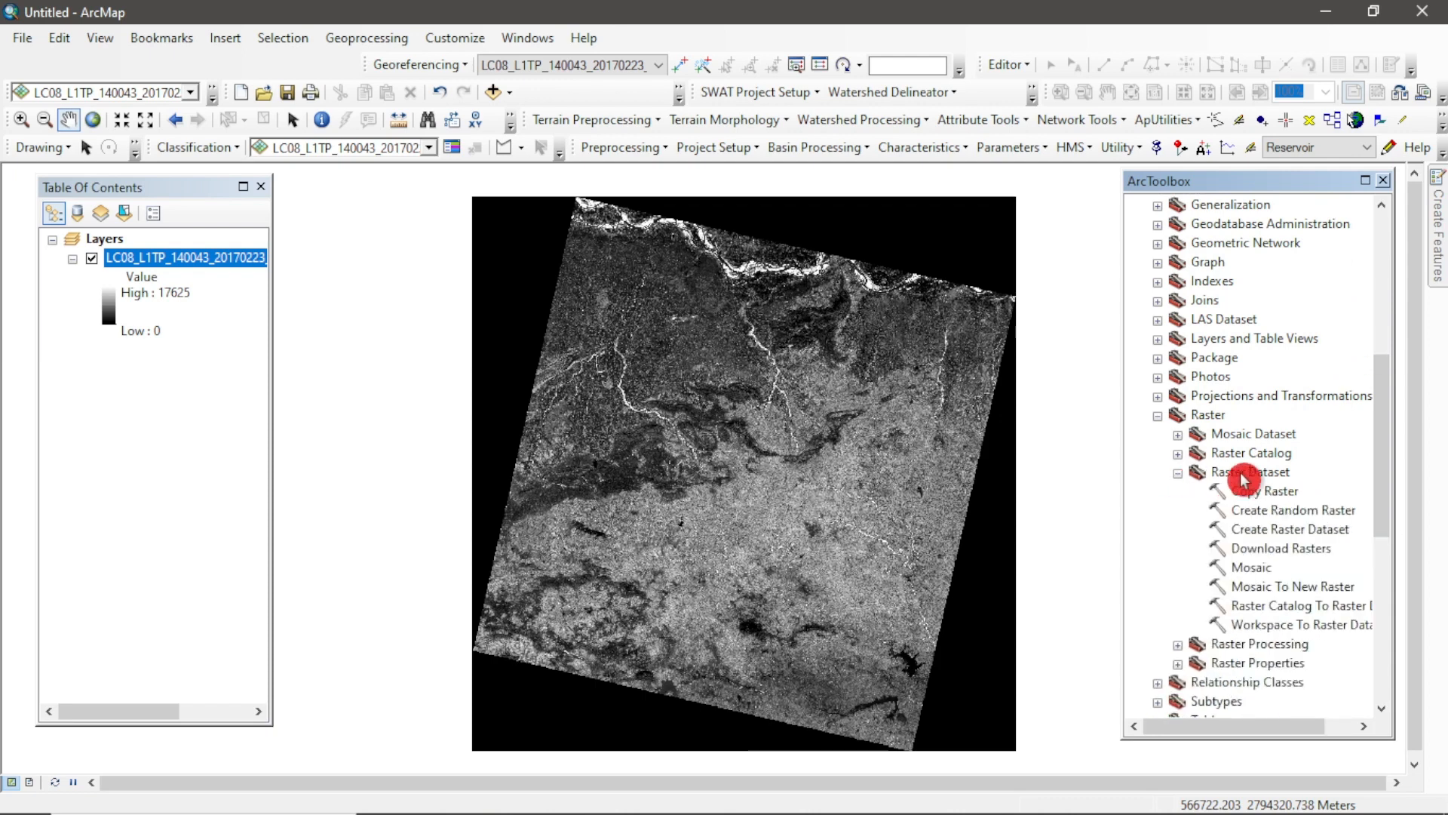
click(1263, 475)
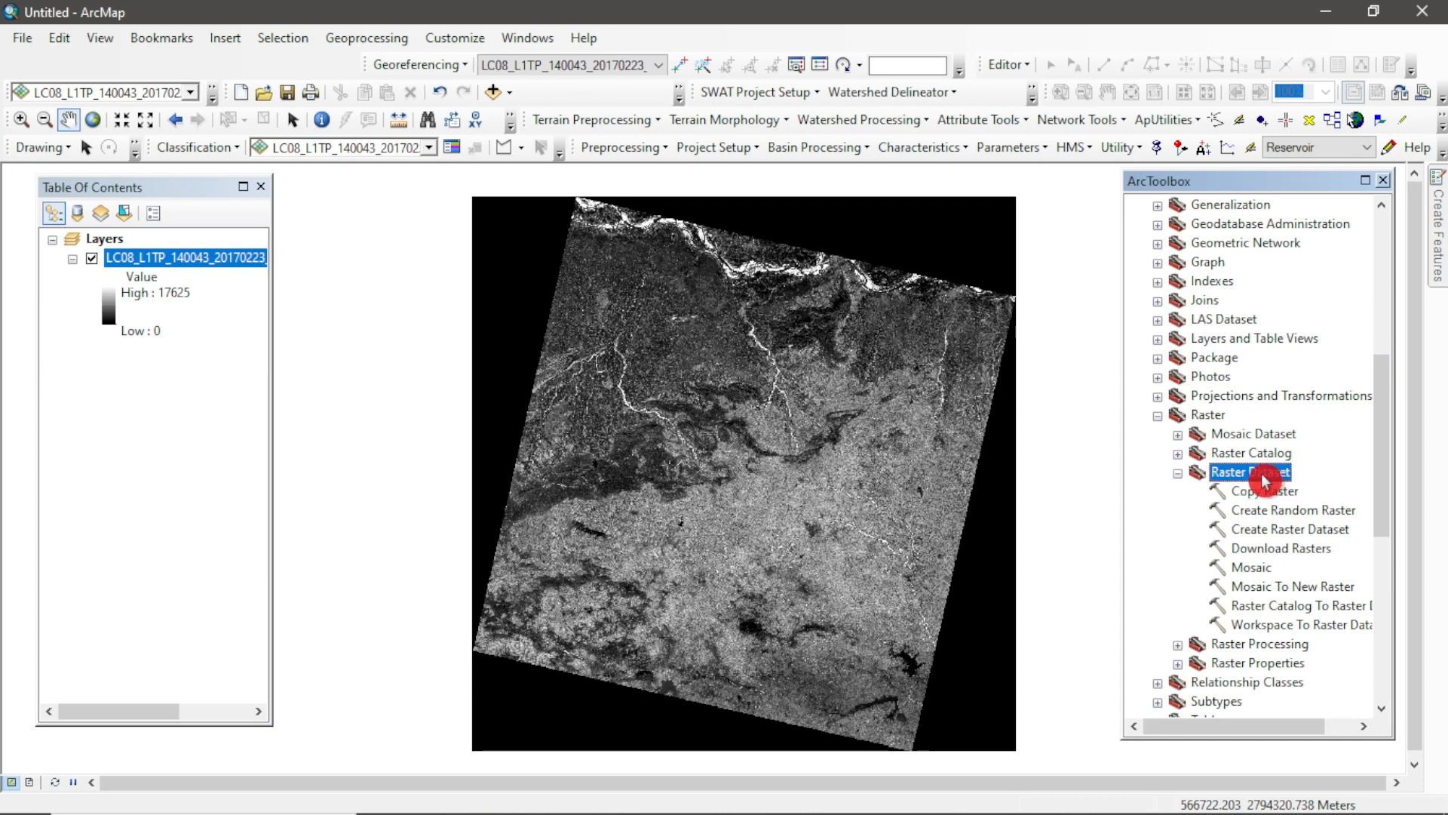
click(1262, 495)
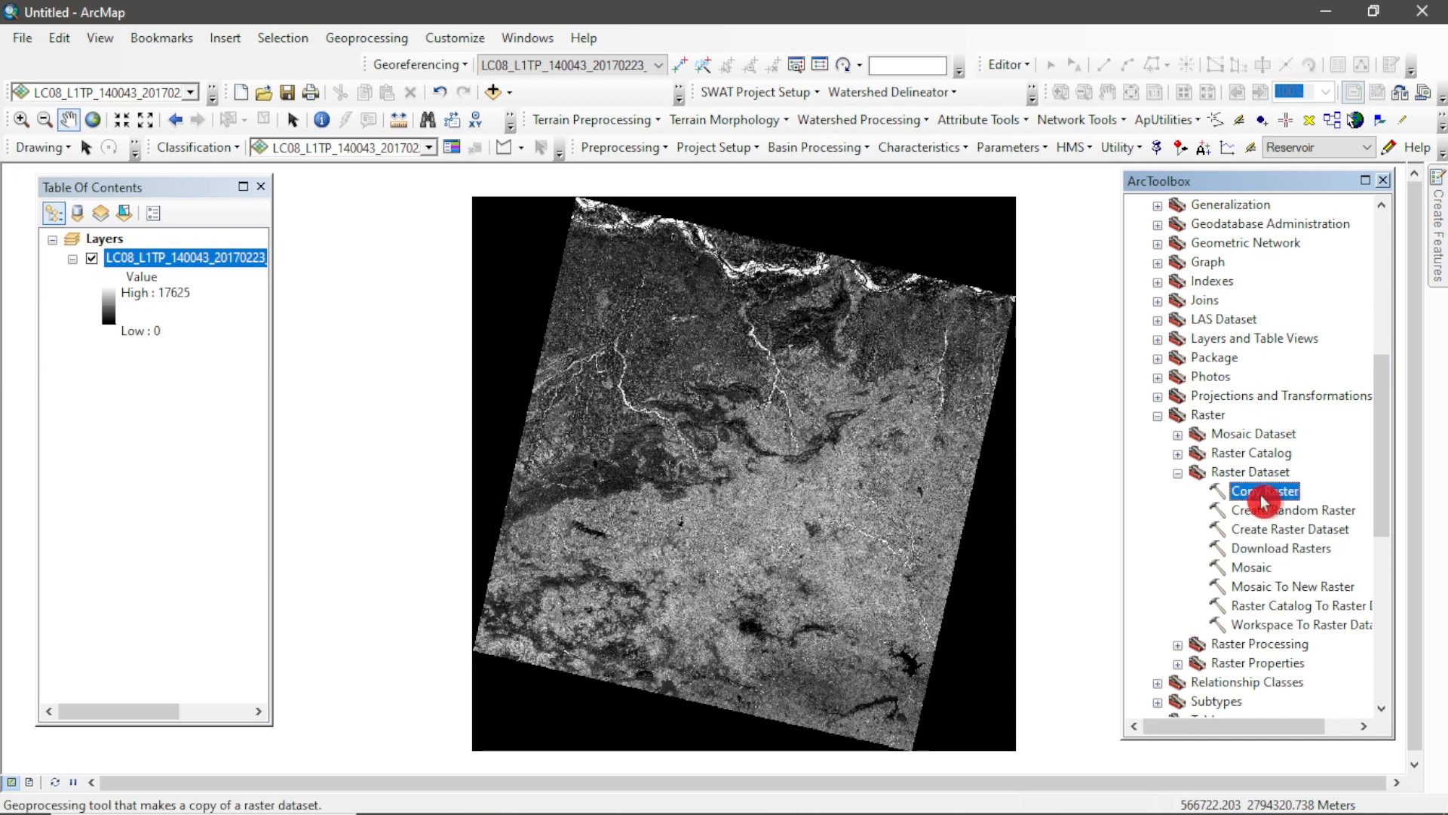
double_click(1261, 493)
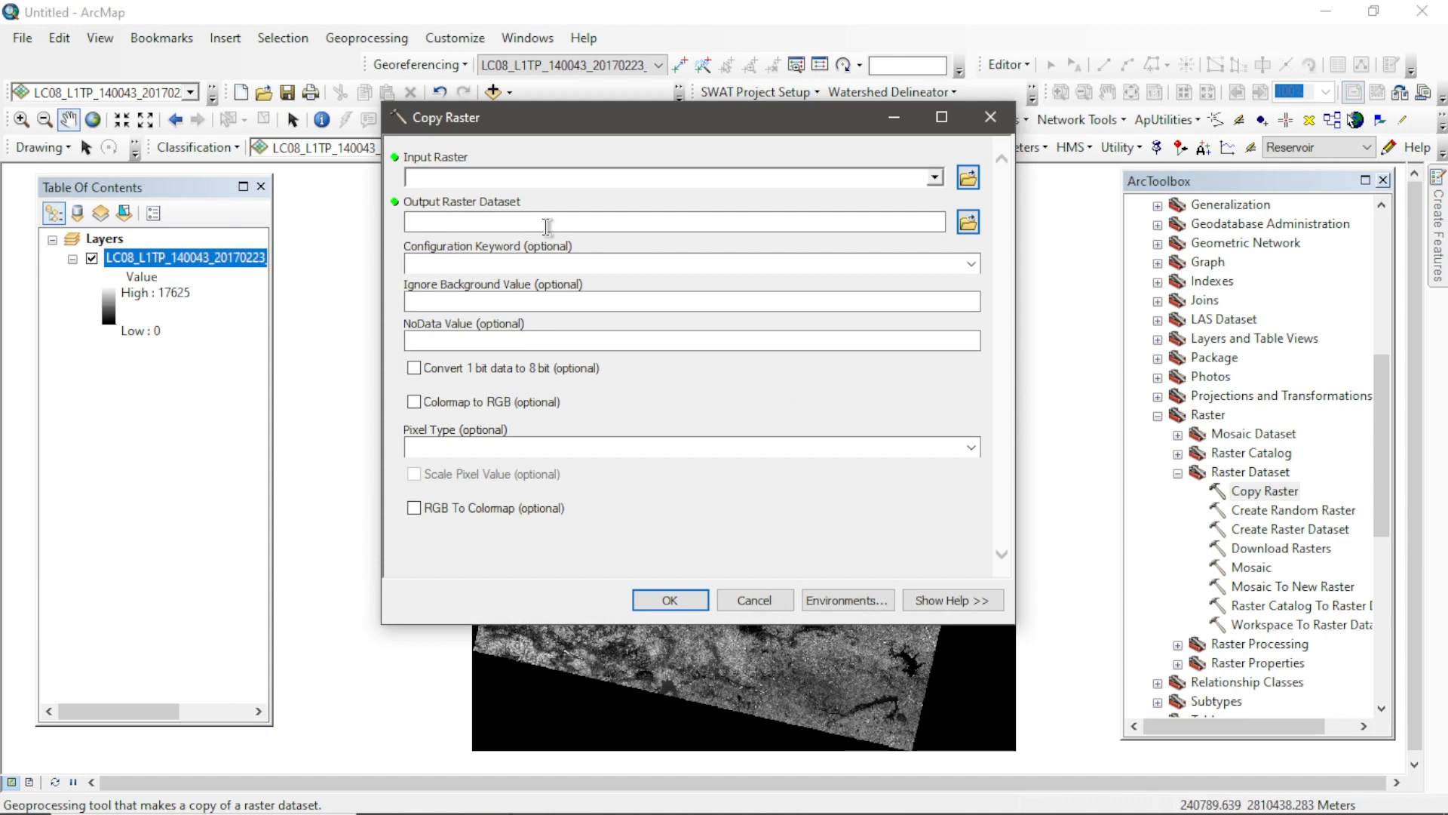
Choose LC08_L1TP_140043_20170223_20170301_01_T1_B4.TIF as the Copy Raster input and set its NoData value to 0.
click(939, 179)
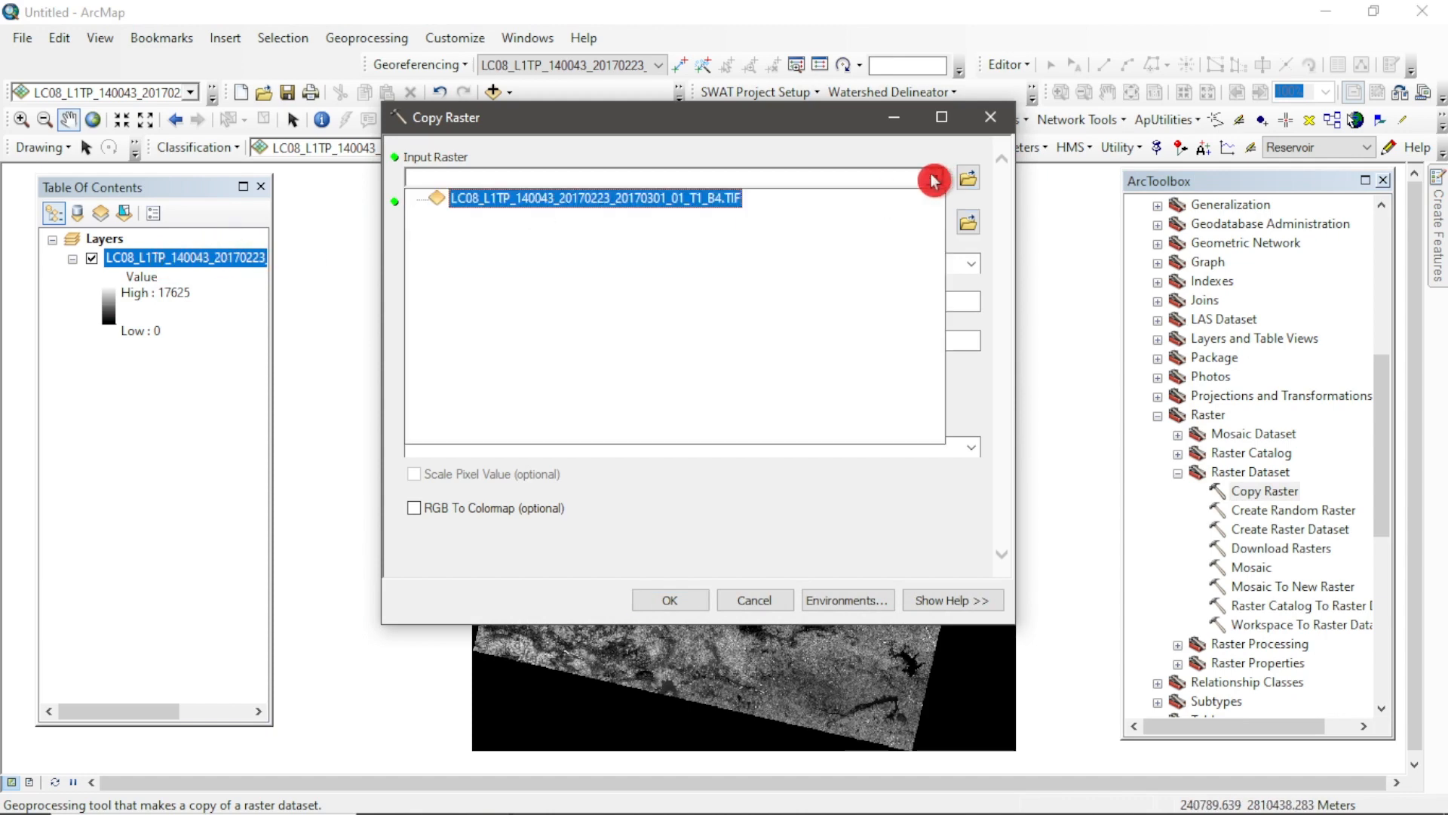
click(607, 206)
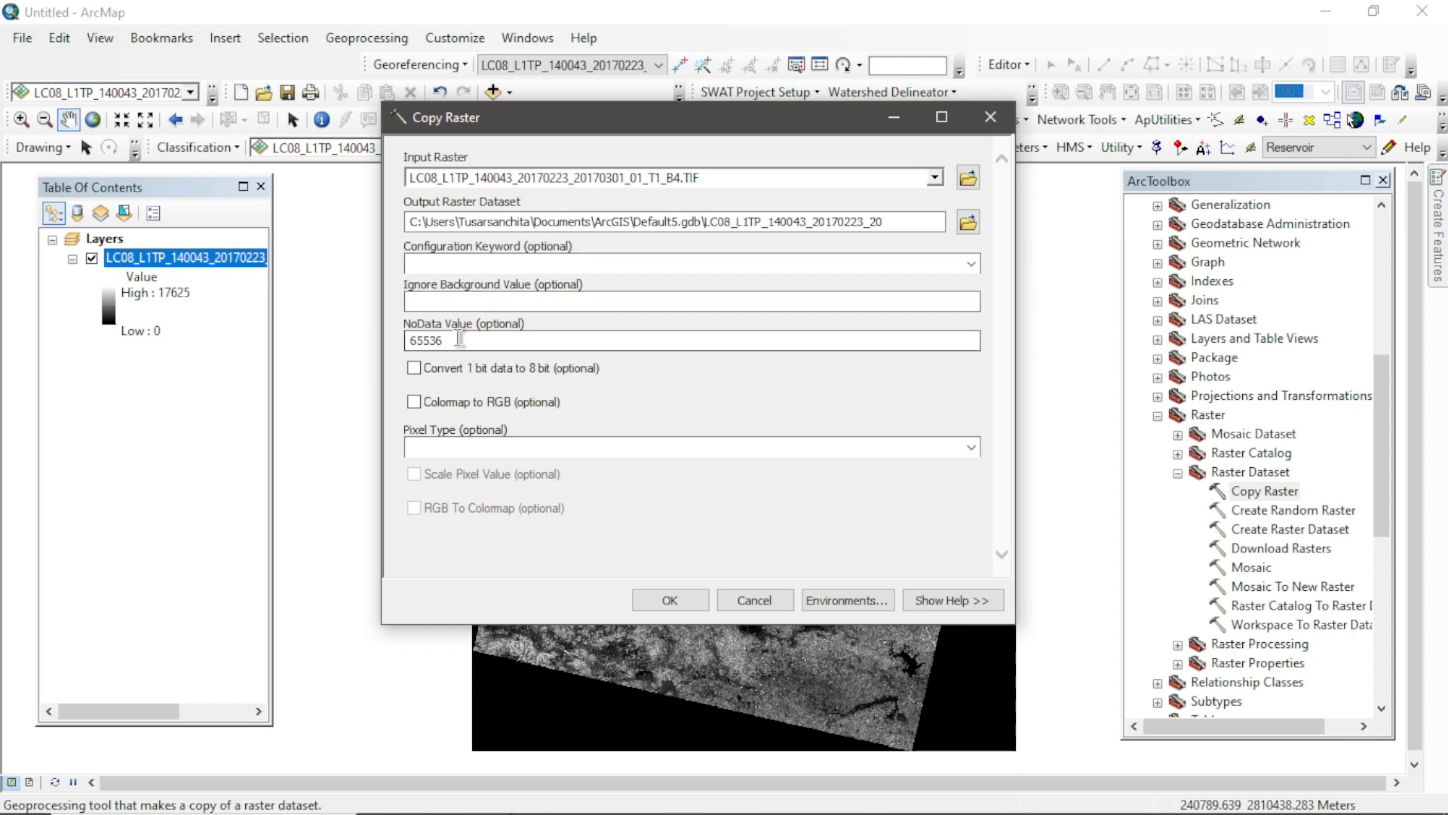
click(411, 329)
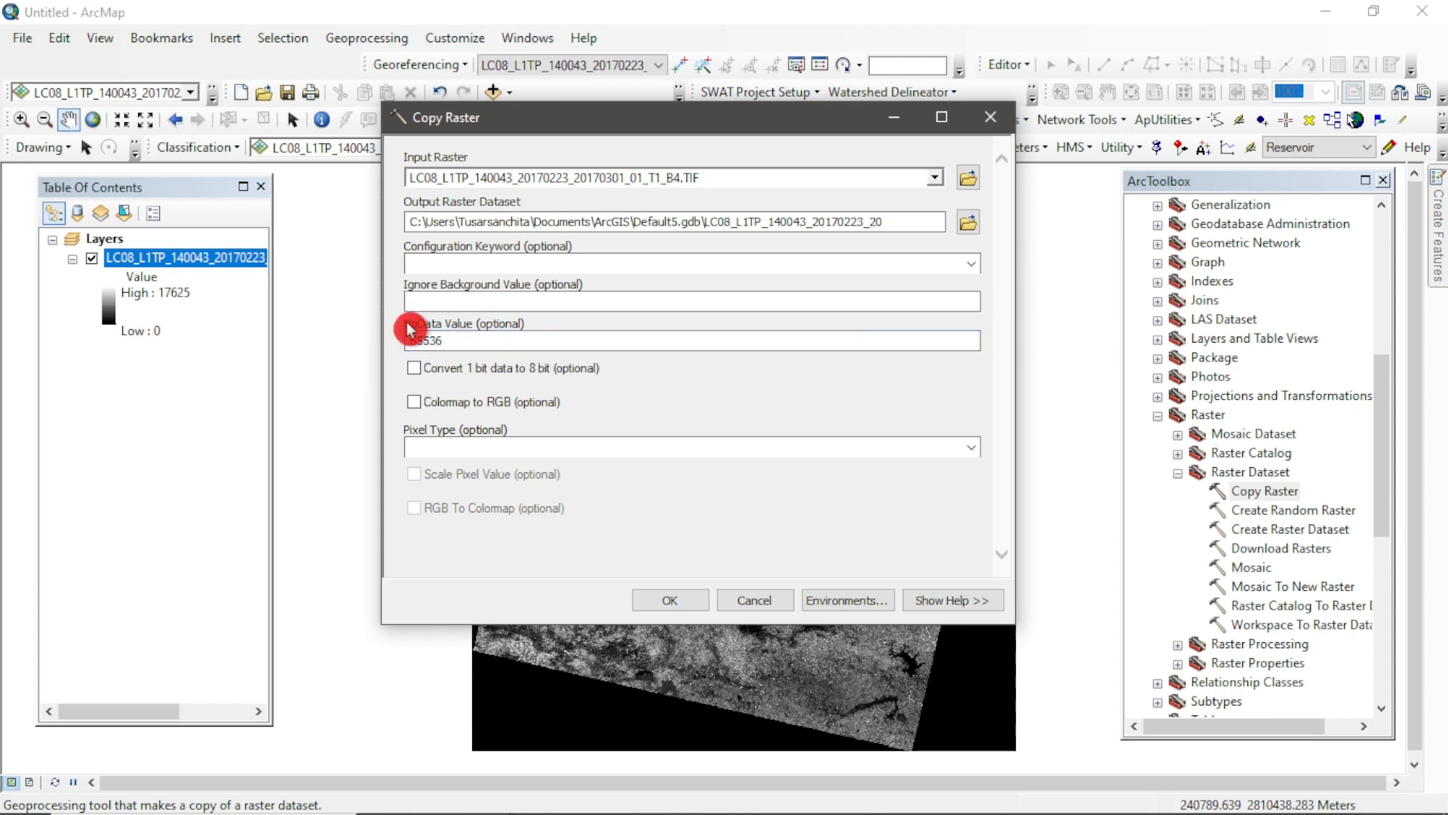
drag(401, 324, 501, 324)
click(506, 333)
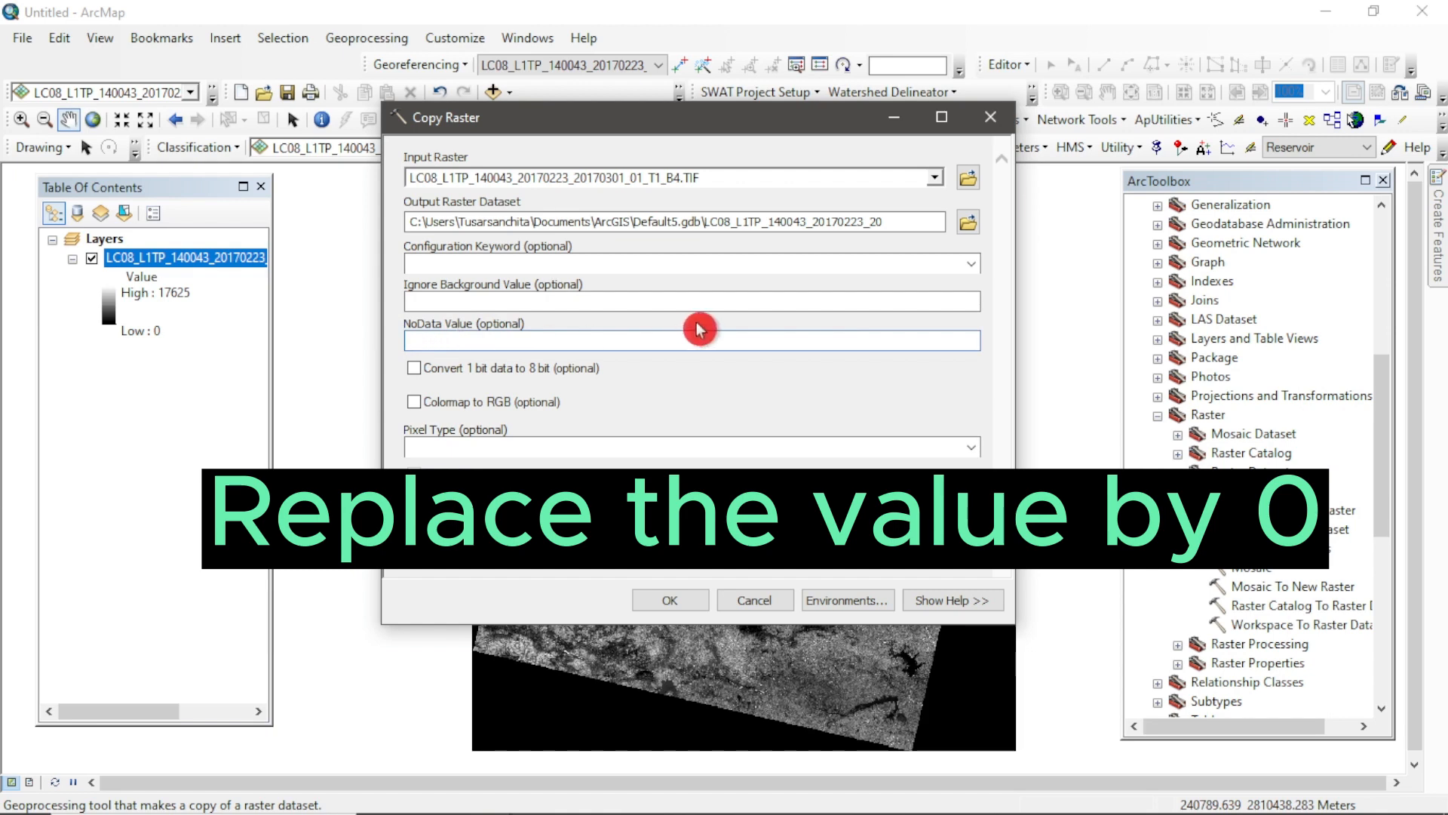
text(0)
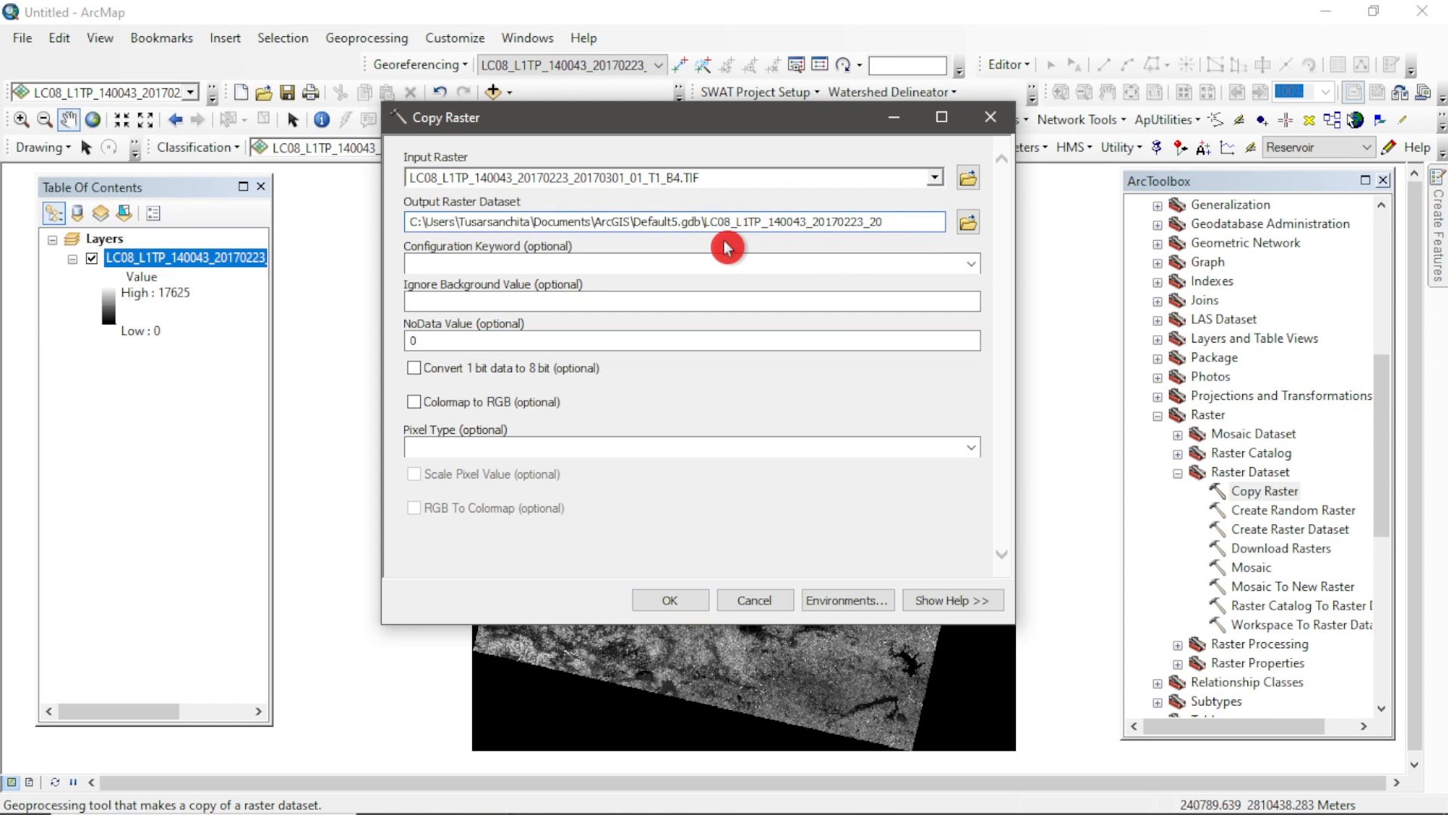
Prefix the output raster dataset name with copy_ and run Copy Raster.
text(copy)
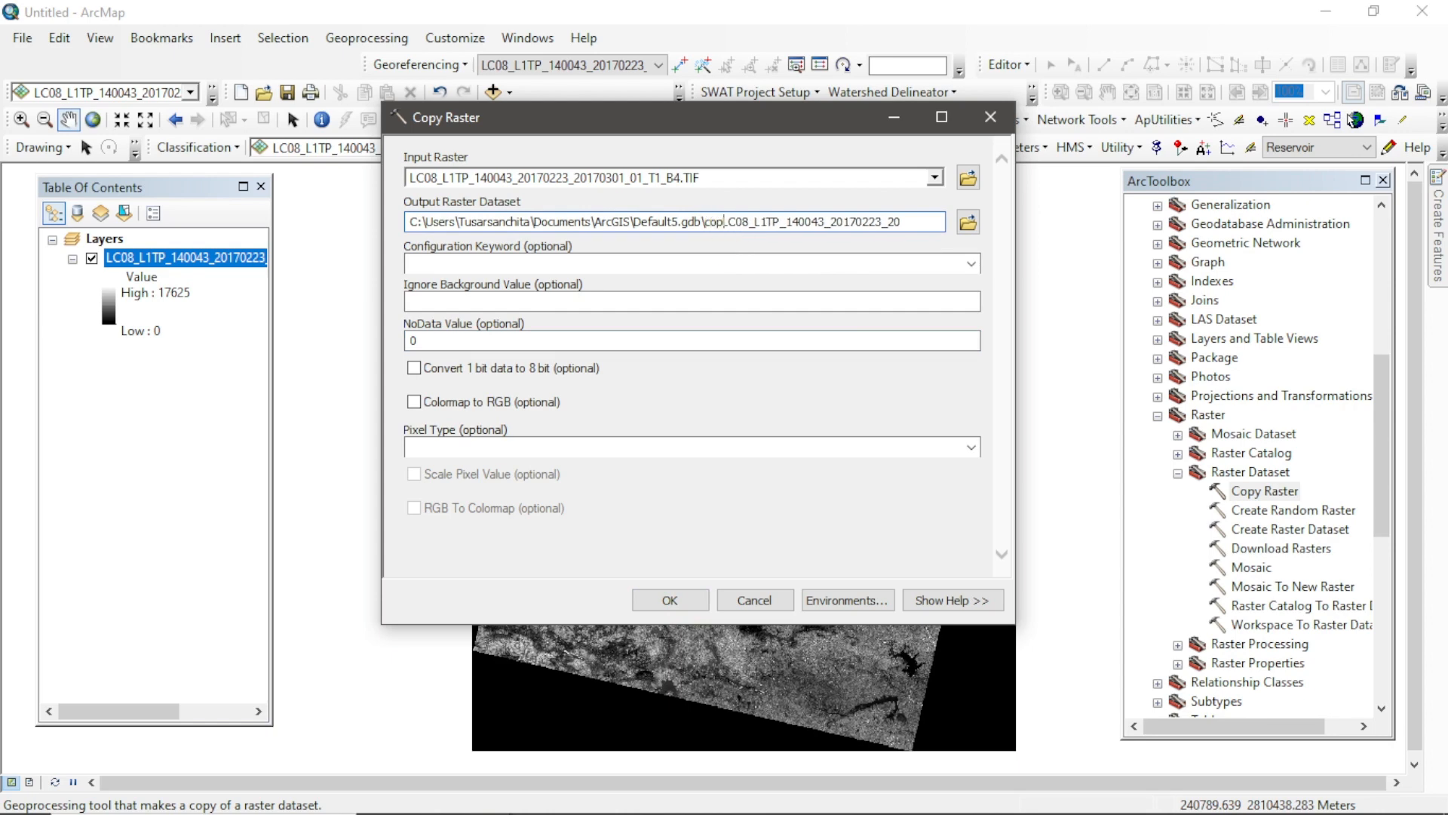
text(_)
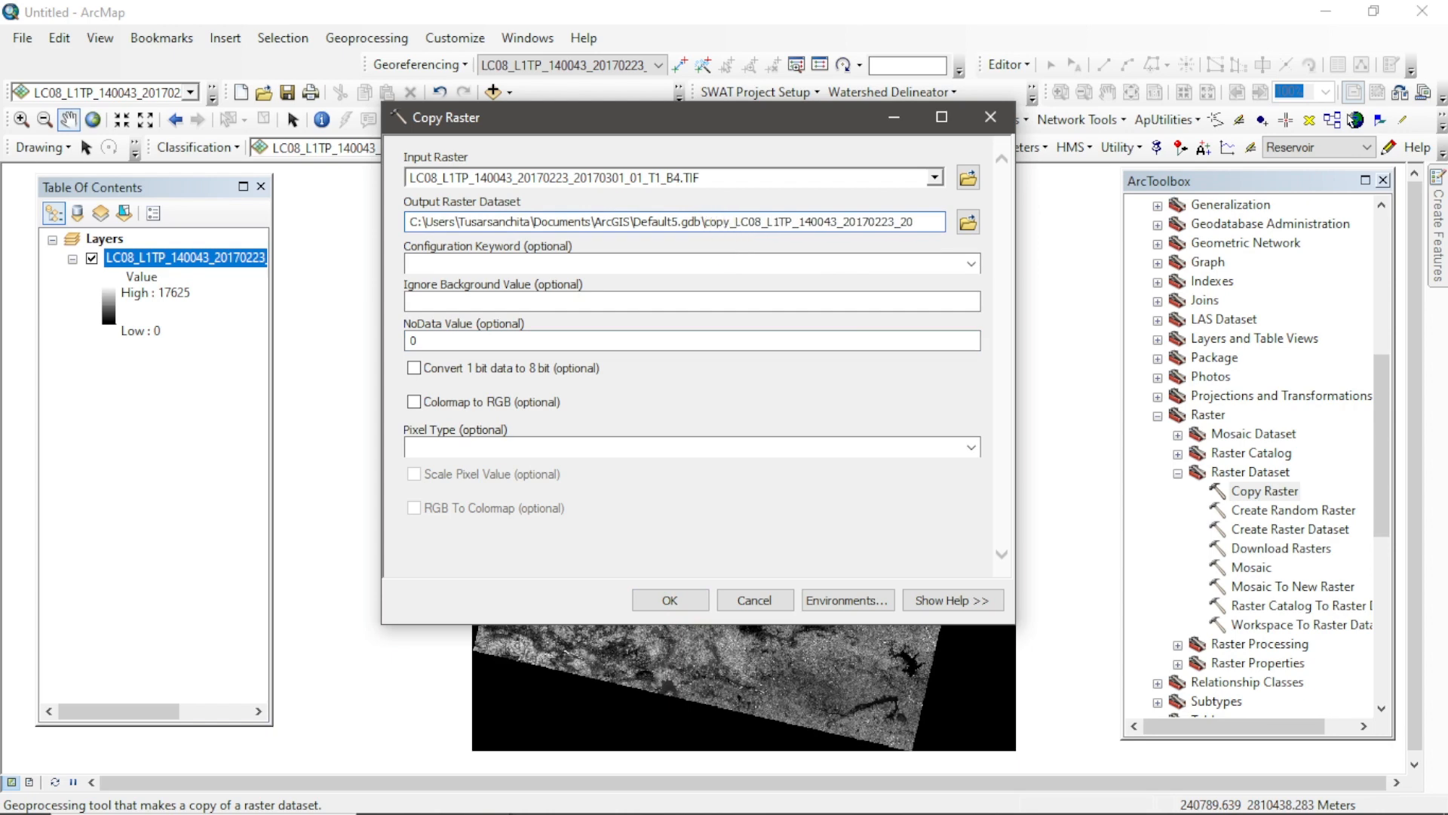
click(668, 603)
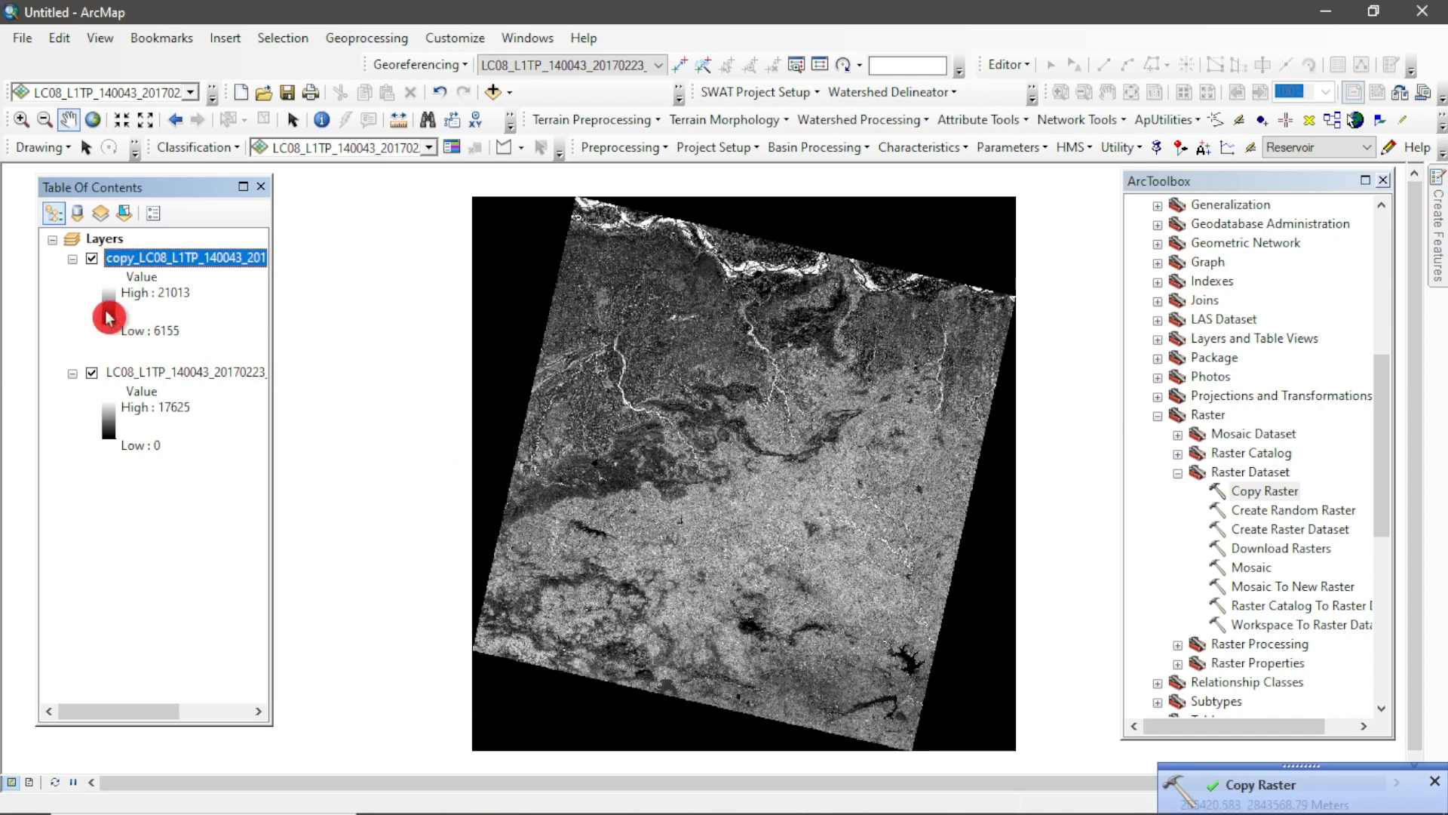
Hide the original band 4 layer to examine the edges of the copied raster.
click(92, 377)
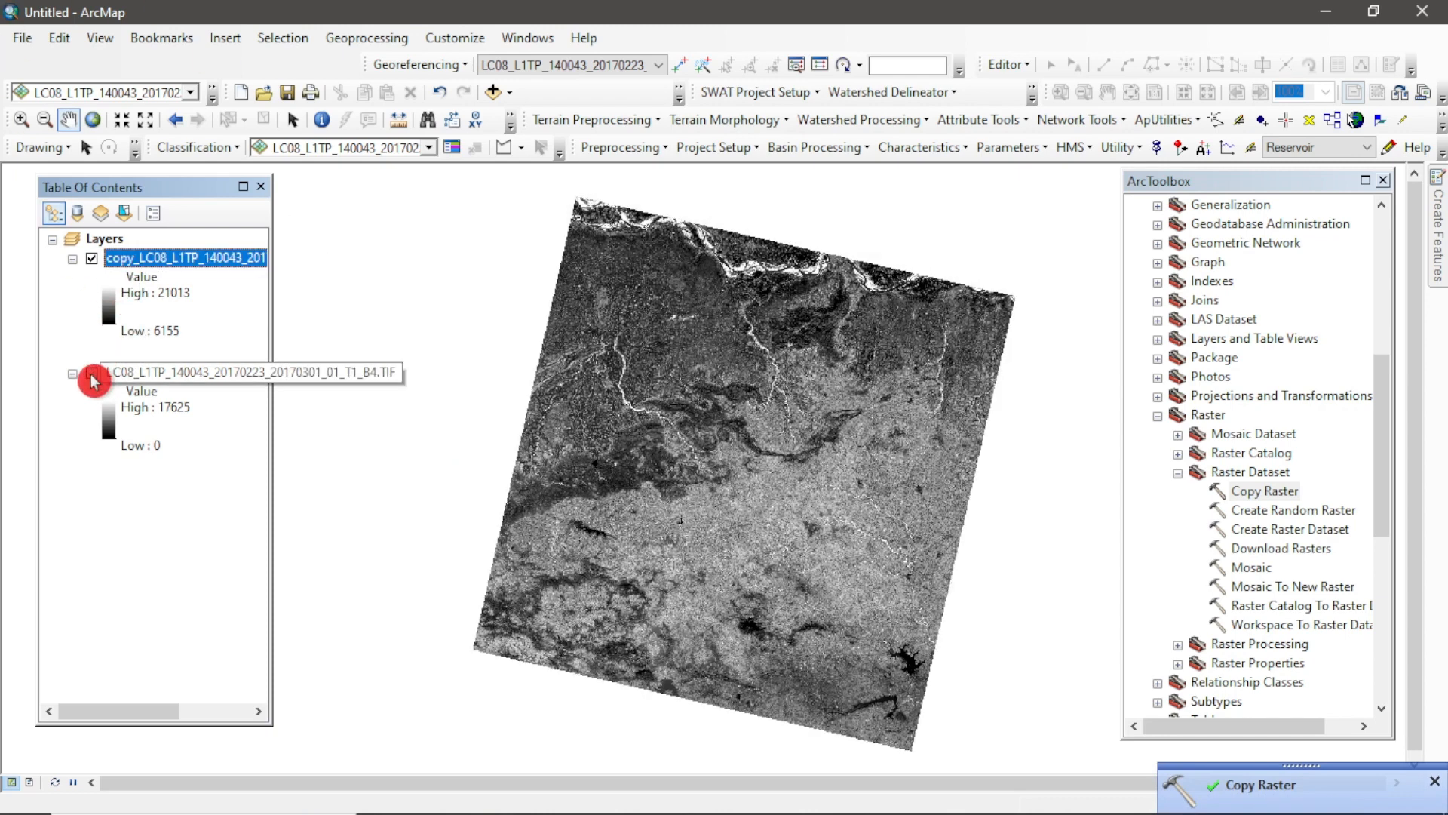
click(126, 268)
drag(684, 289, 629, 283)
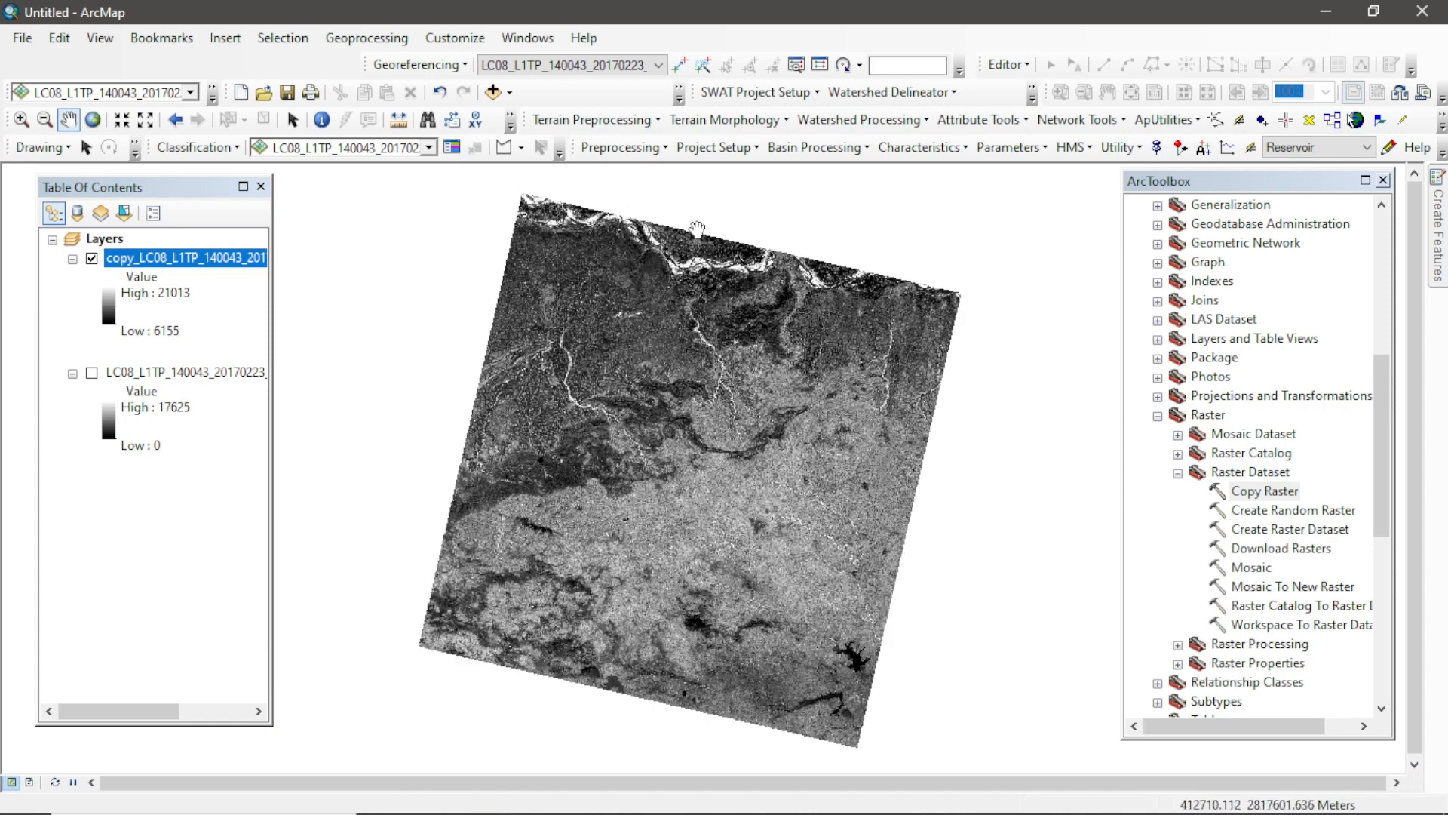
Remove the copied raster layer from the map and make the original band 4 layer visible again.
right_click(211, 259)
click(259, 291)
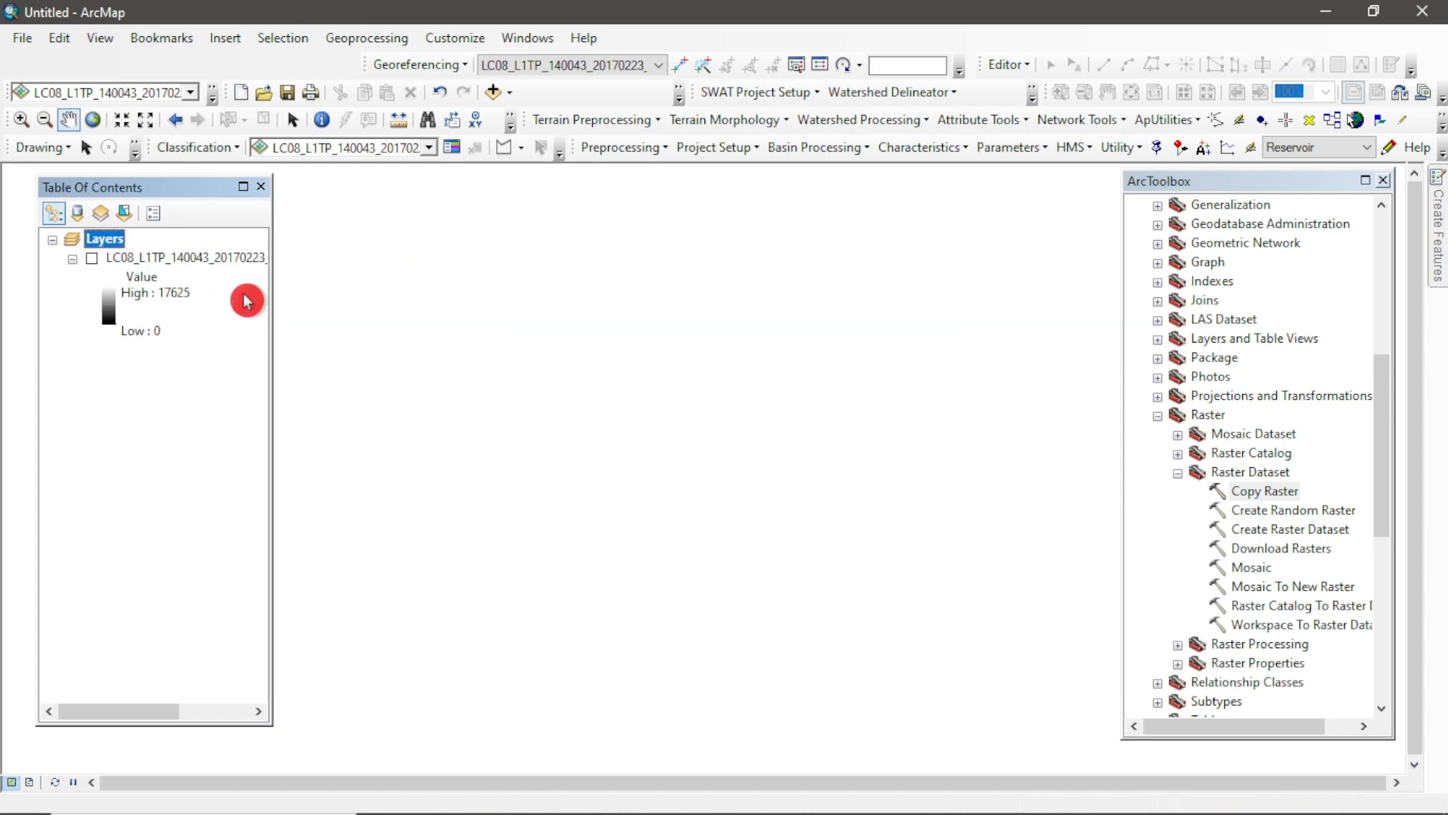
click(92, 258)
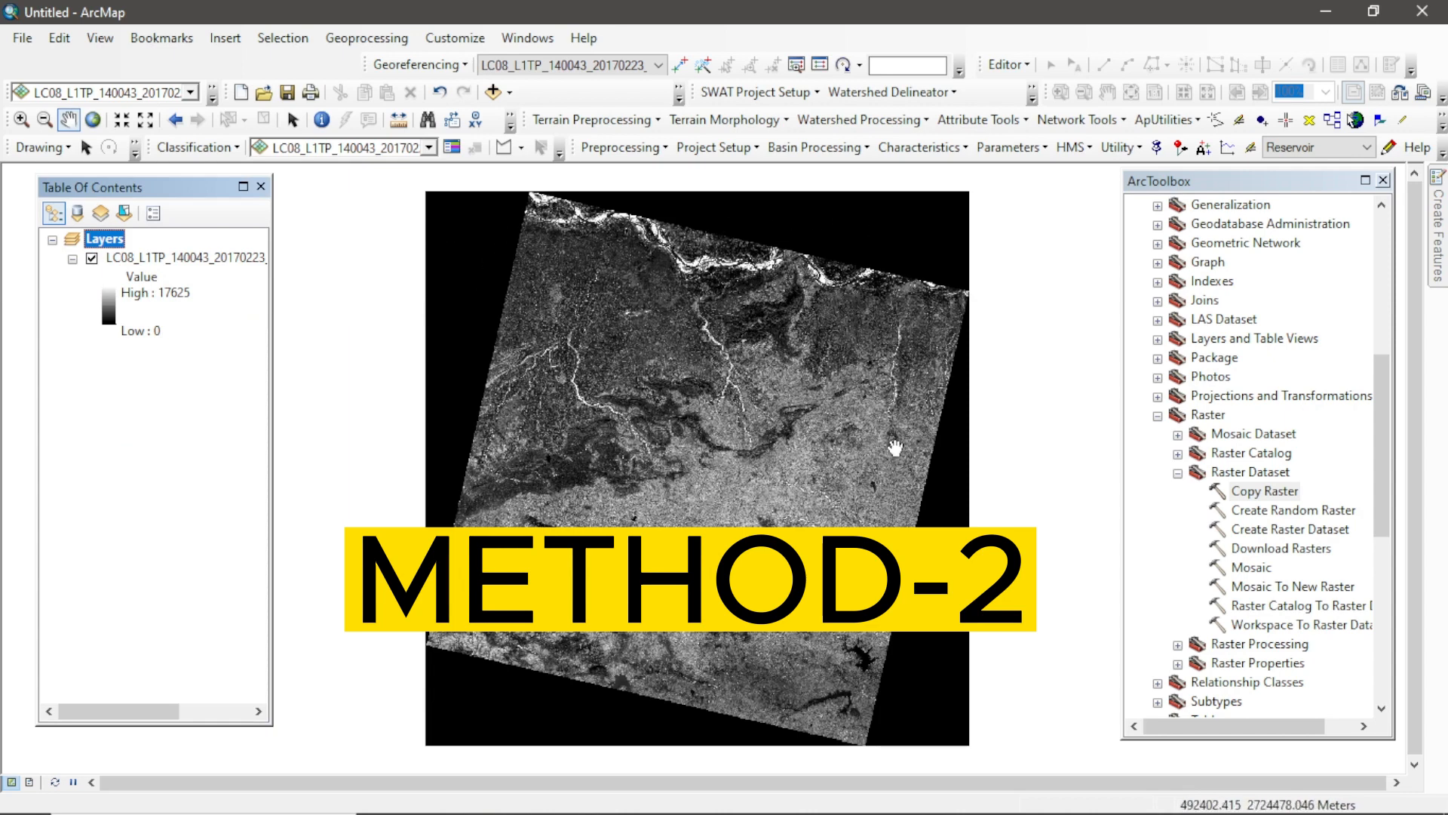
Close ArcToolbox, open the Catalog window and collapse the LC08_L1TP_140043 scene folder under Landsat collection 2.
click(1156, 415)
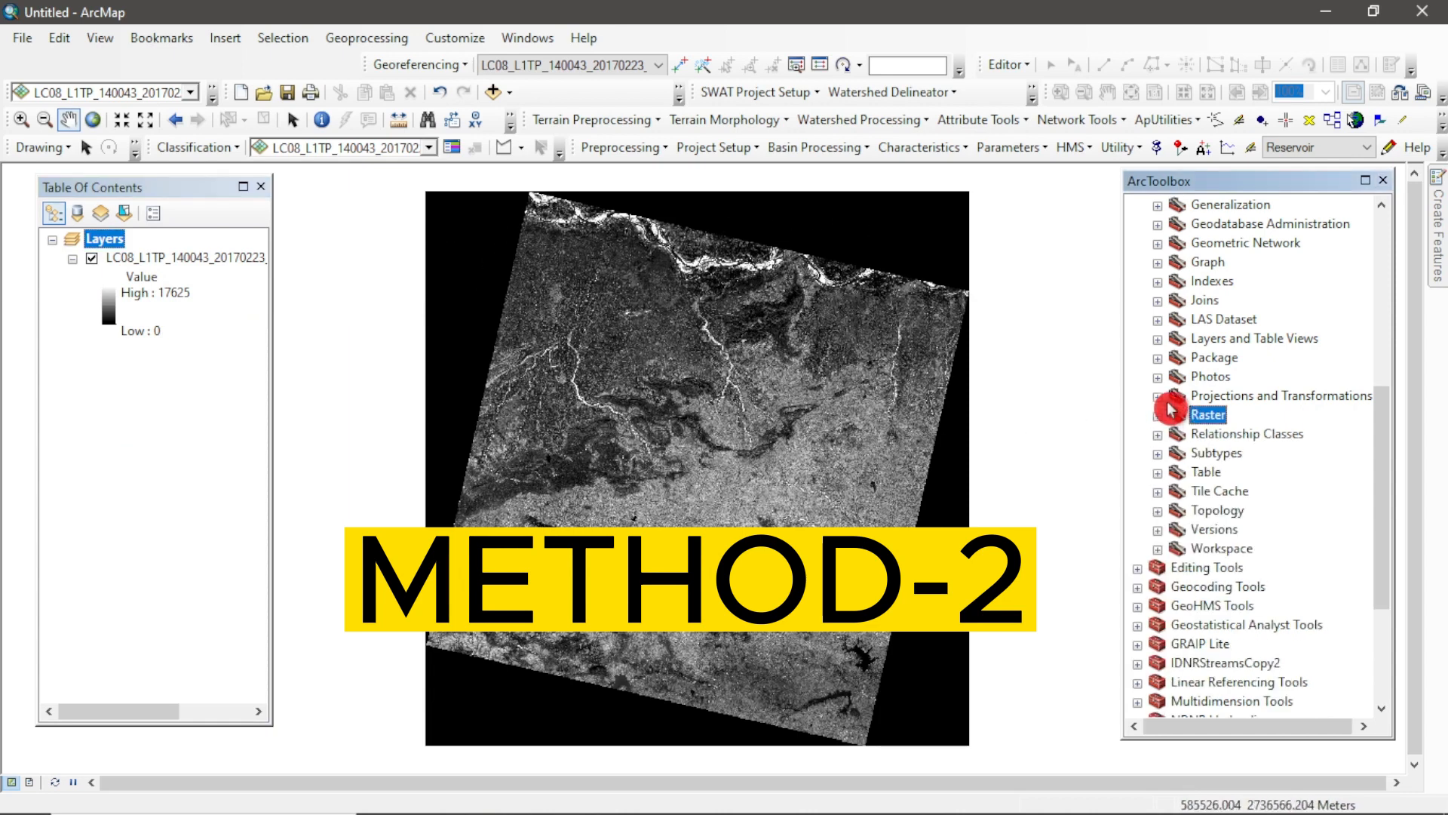
click(1381, 188)
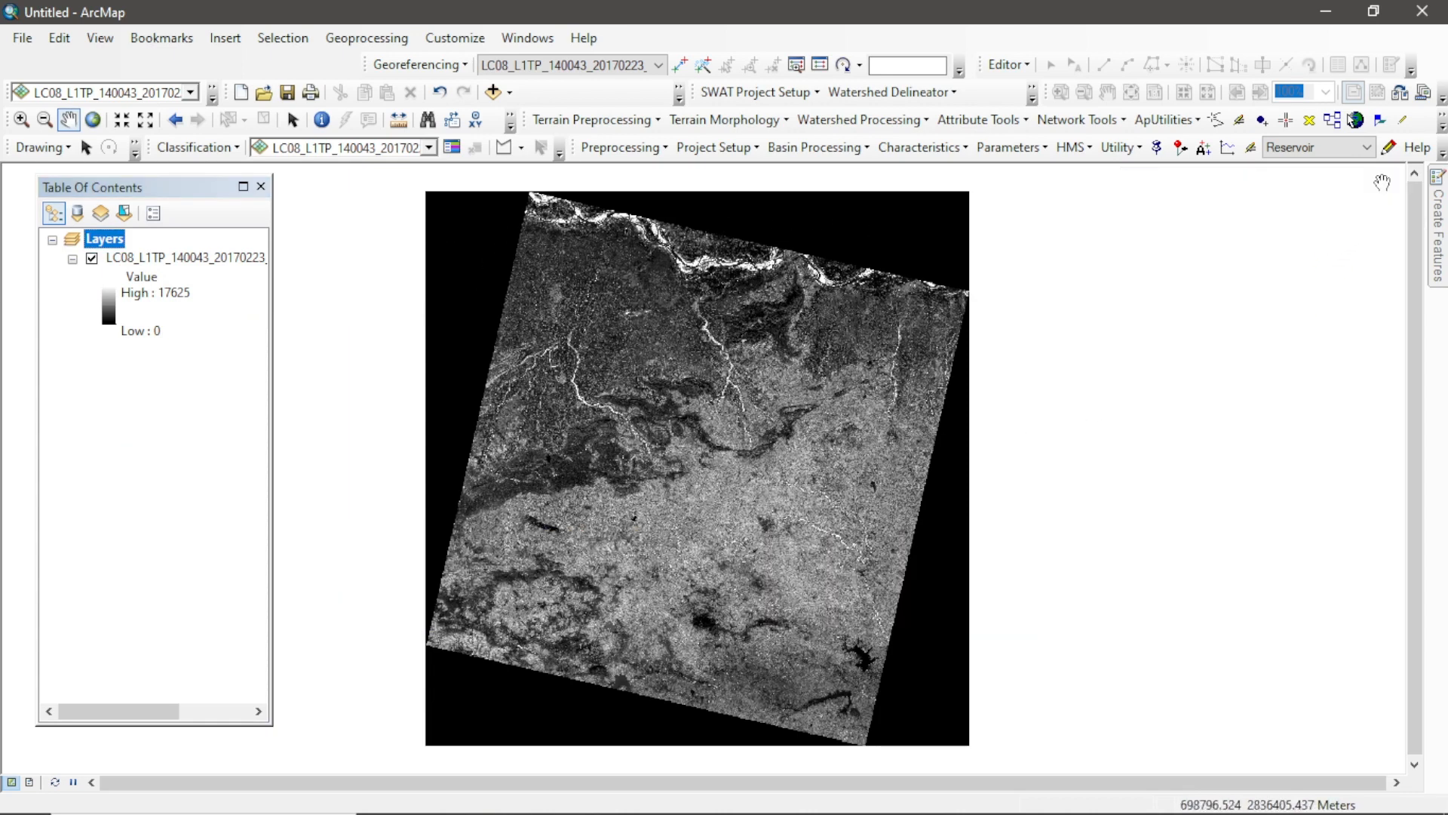
click(547, 47)
click(543, 158)
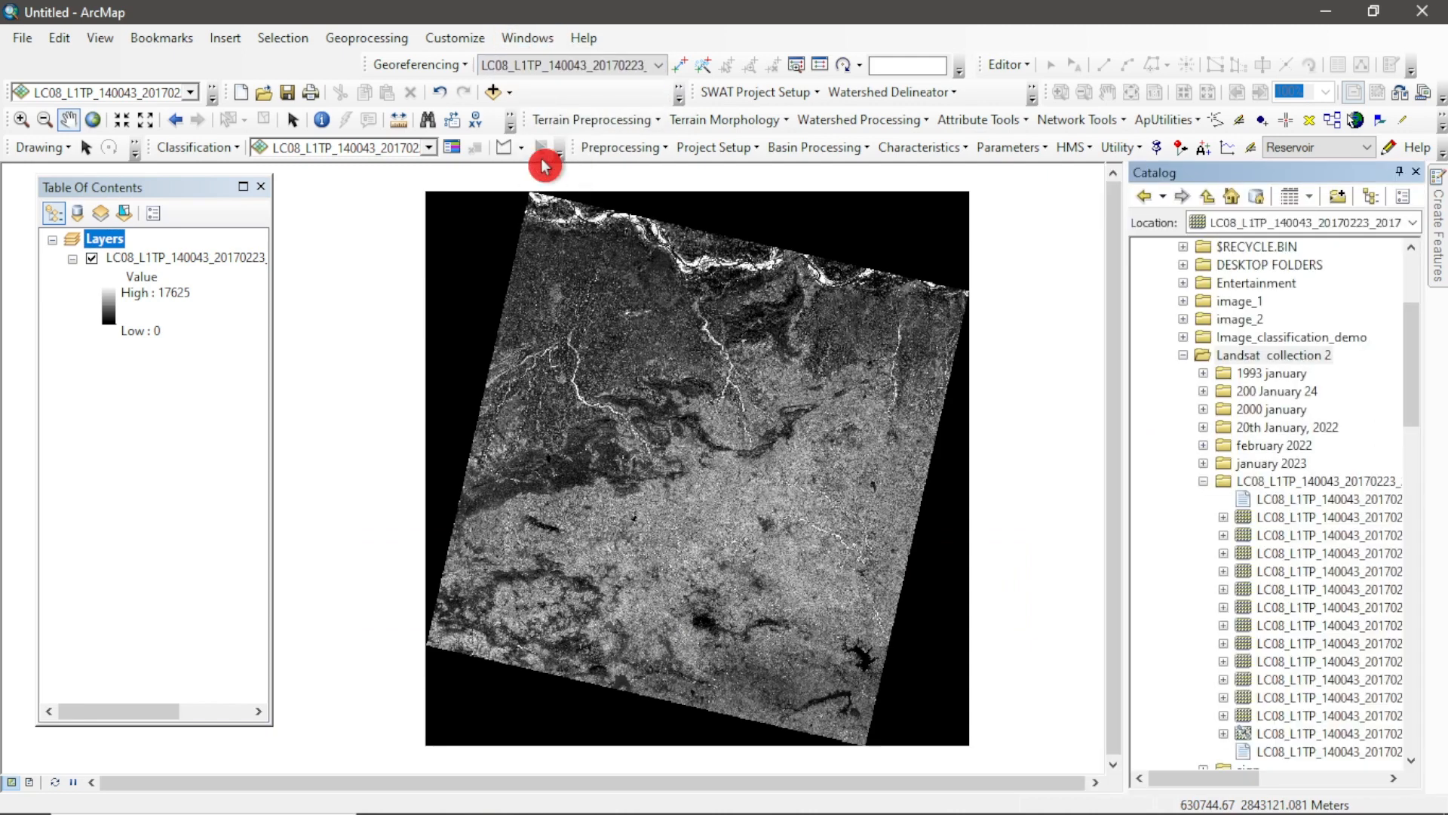
click(1204, 480)
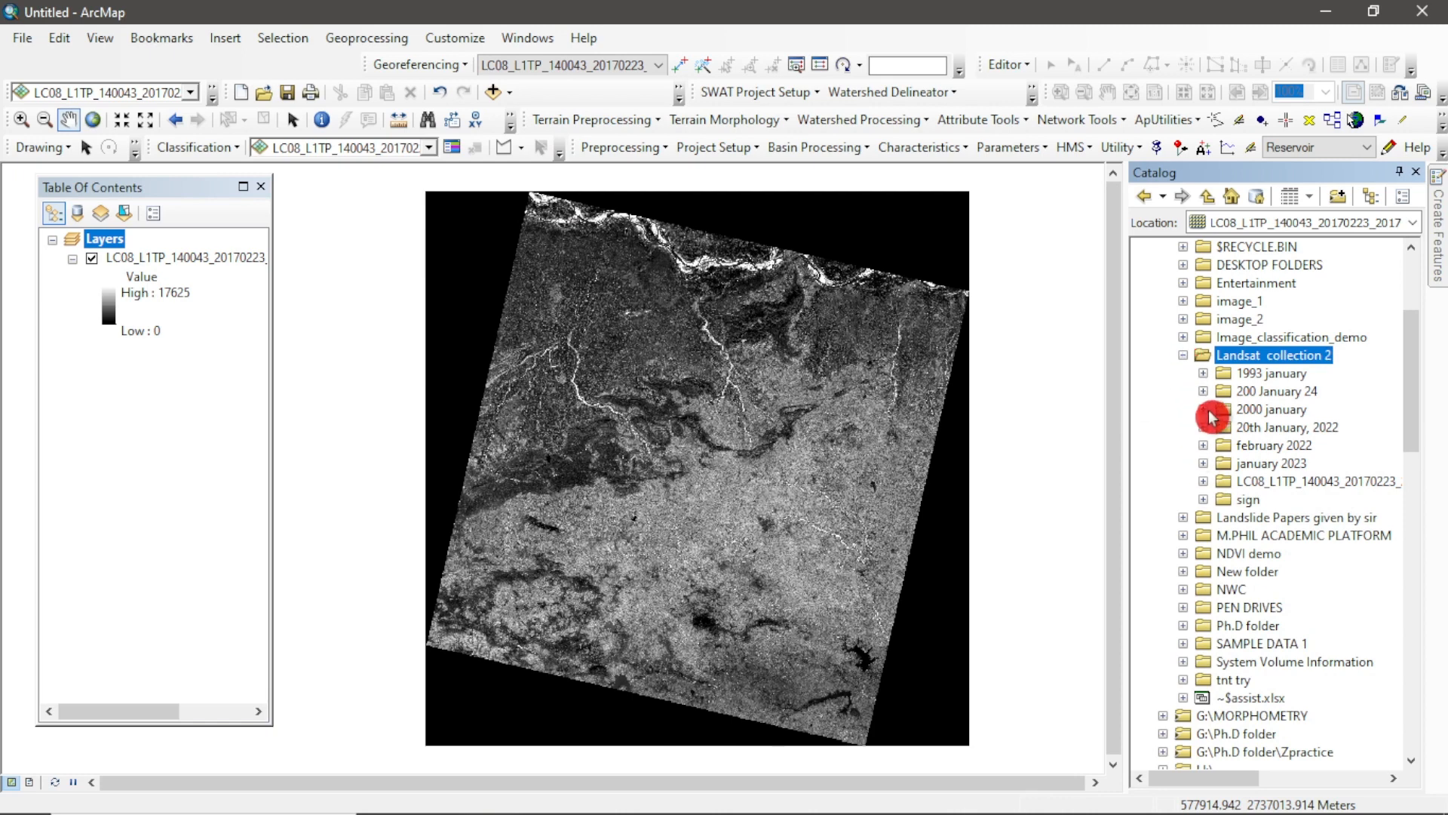
Expand the LC08_L1TP_140043 scene folder in the Catalog and open the raster dataset properties of its B4.TIF band.
click(1204, 481)
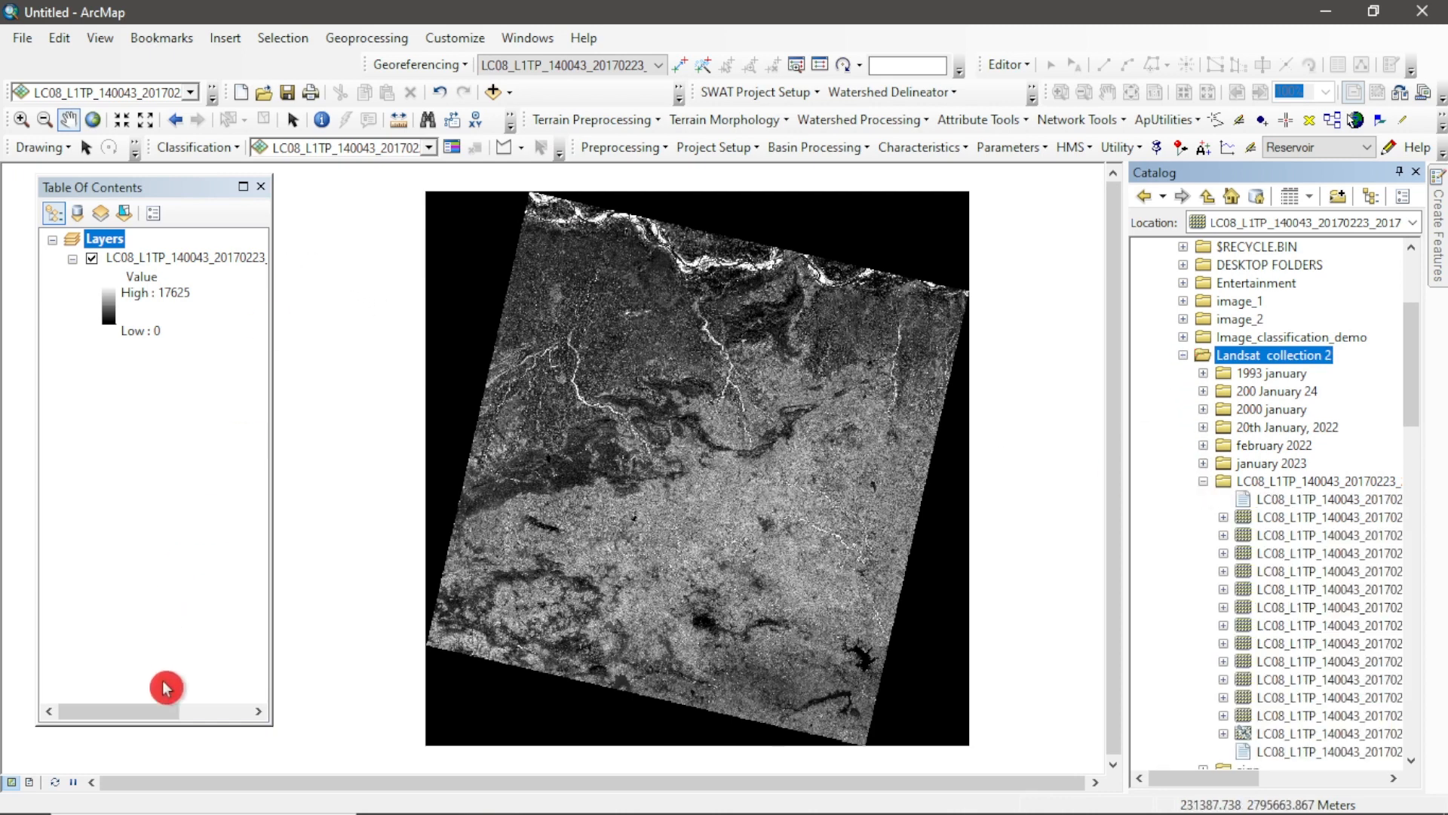
drag(156, 711, 233, 705)
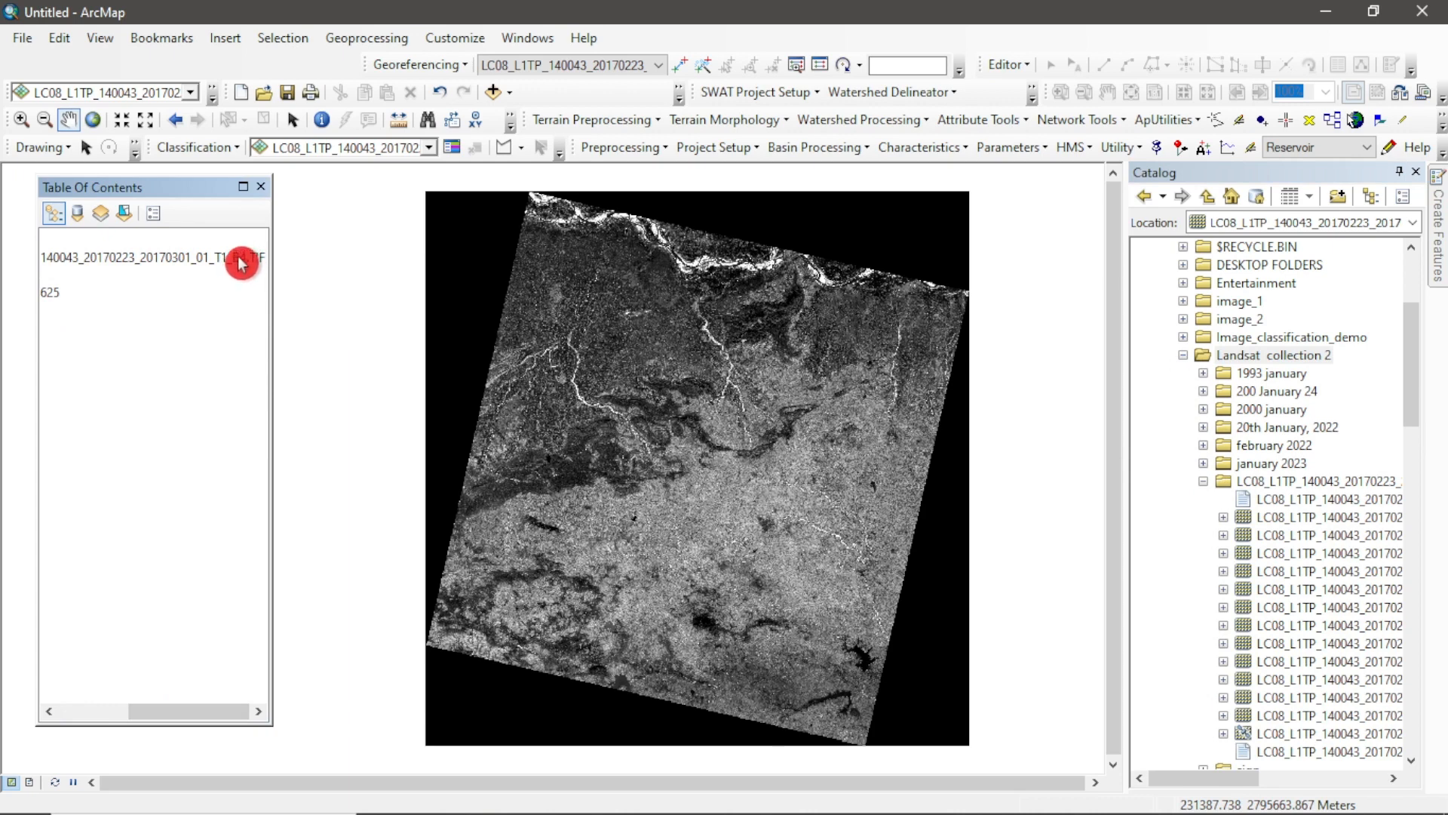
click(591, 790)
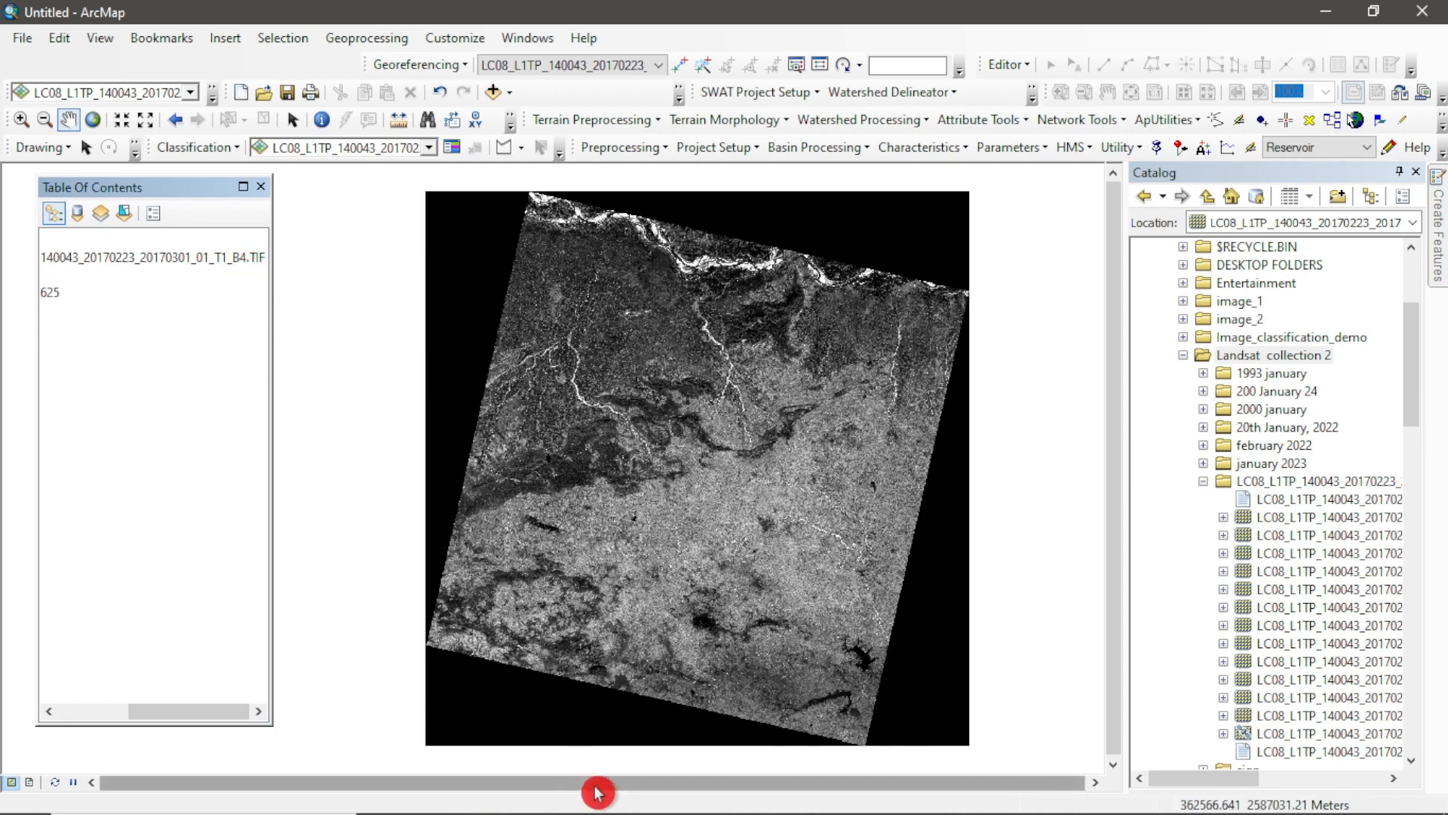
drag(1208, 786, 1265, 784)
click(1274, 610)
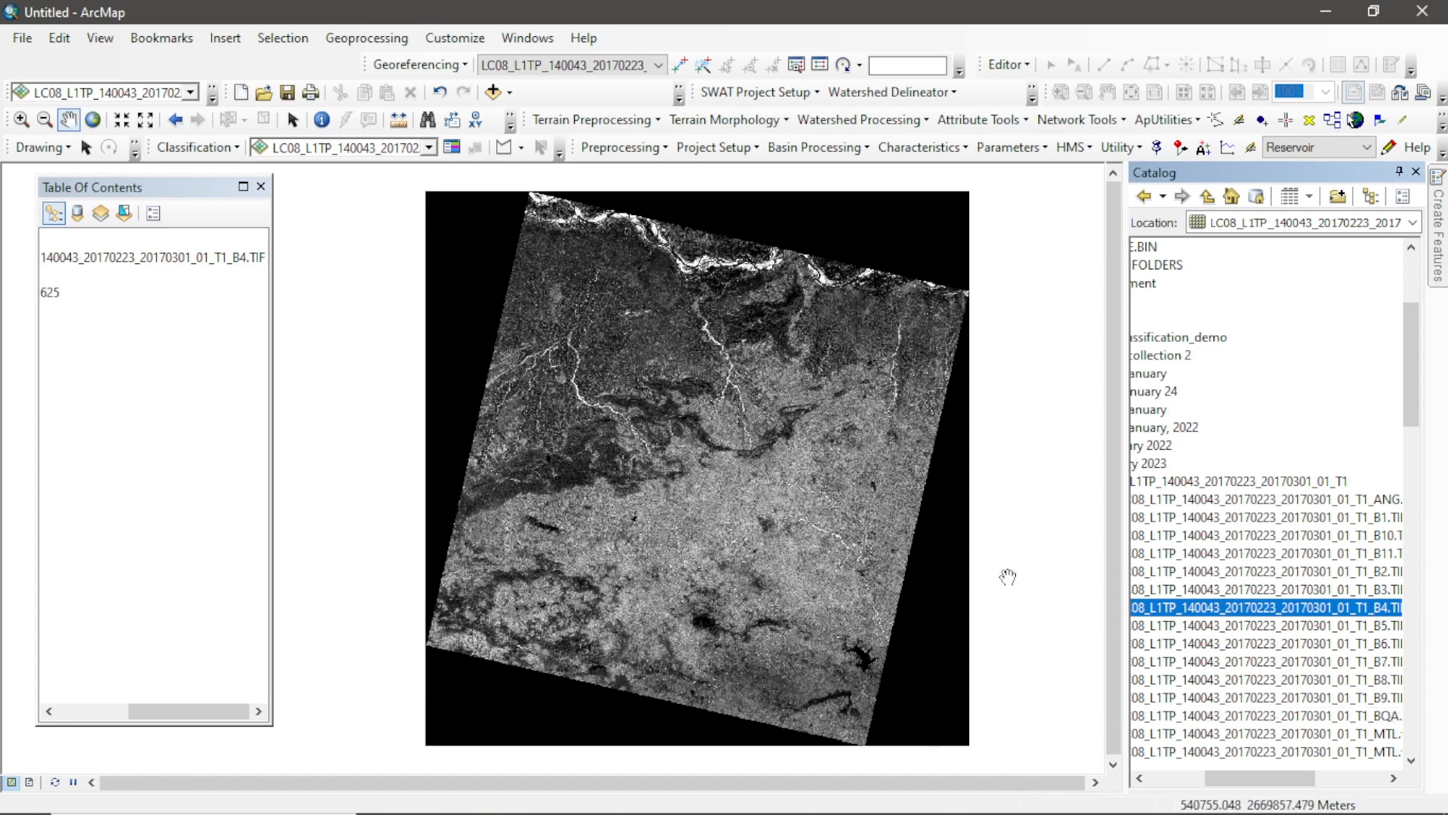
click(1243, 610)
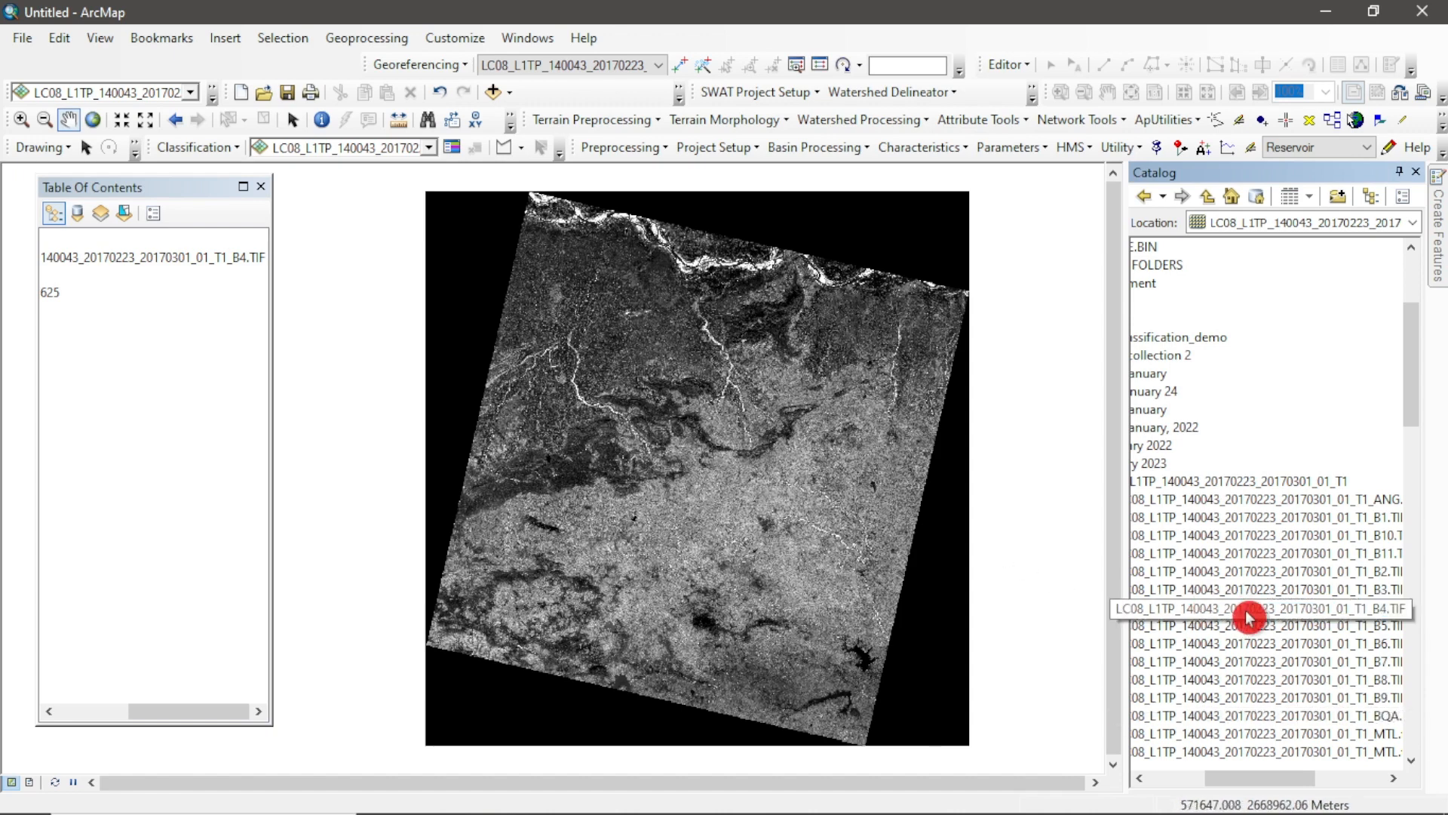
right_click(1250, 617)
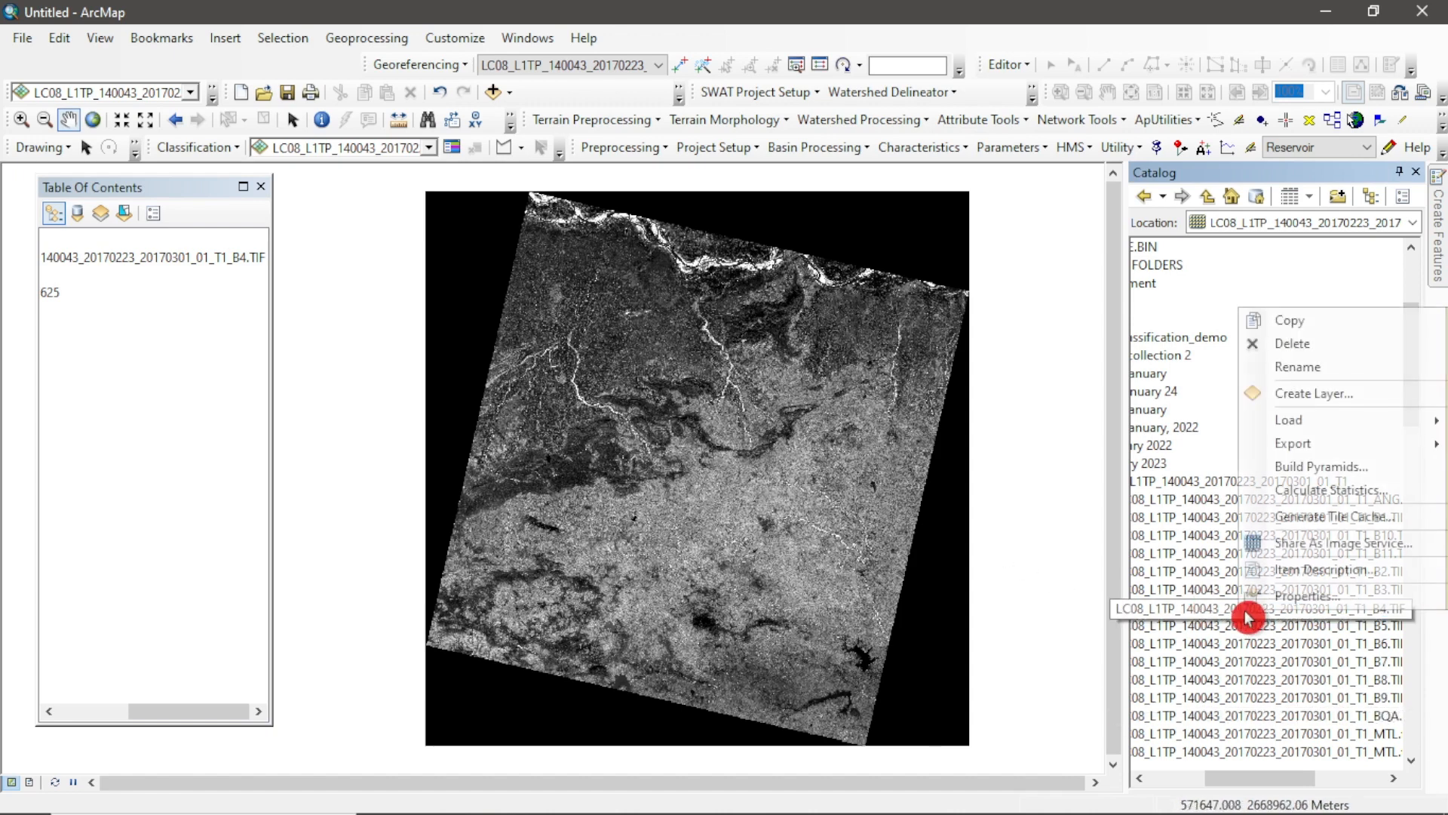
click(1288, 598)
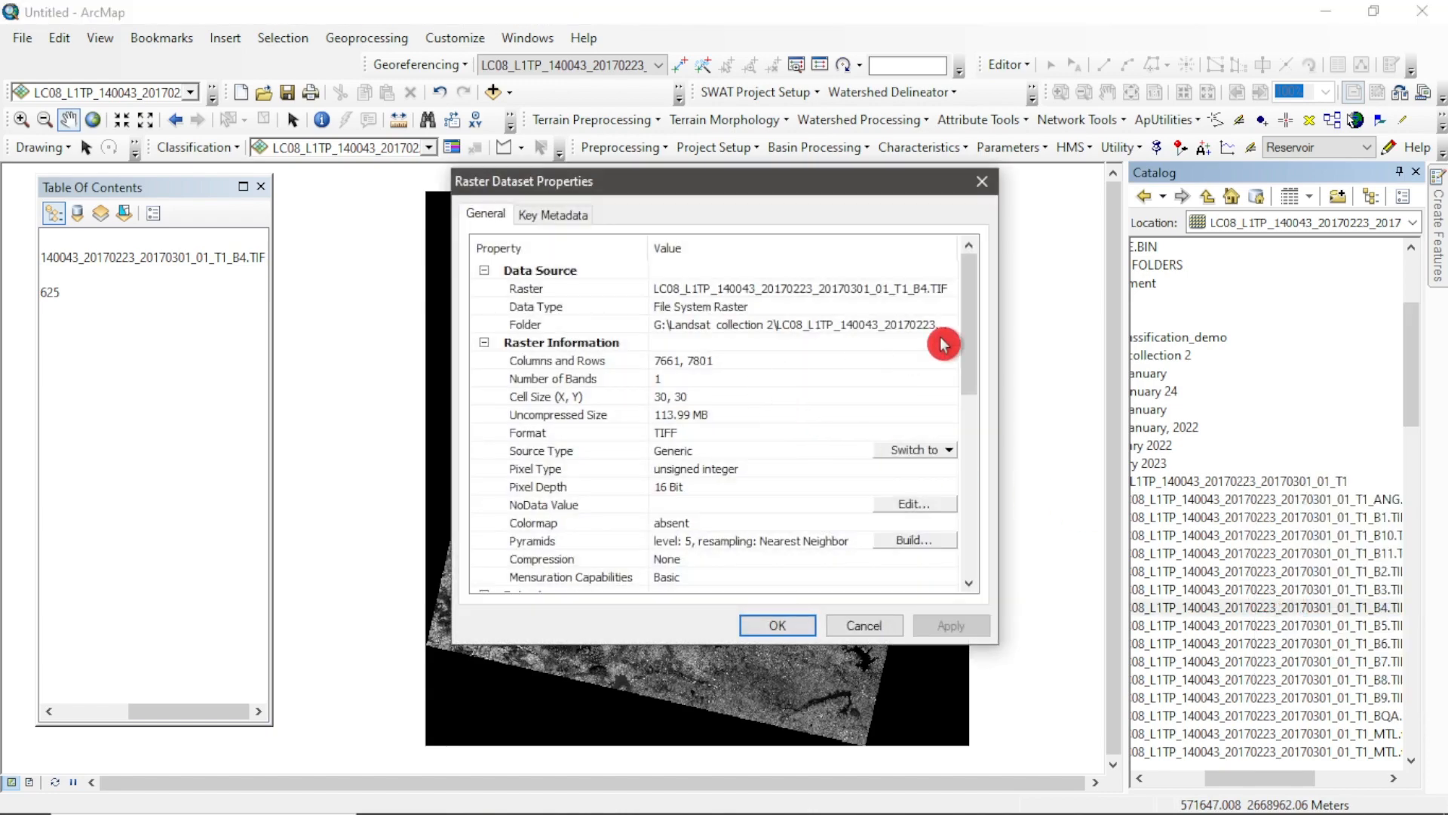
Set the NoData value of Band_1 to 0 in the raster dataset properties and apply the change.
drag(970, 362, 973, 392)
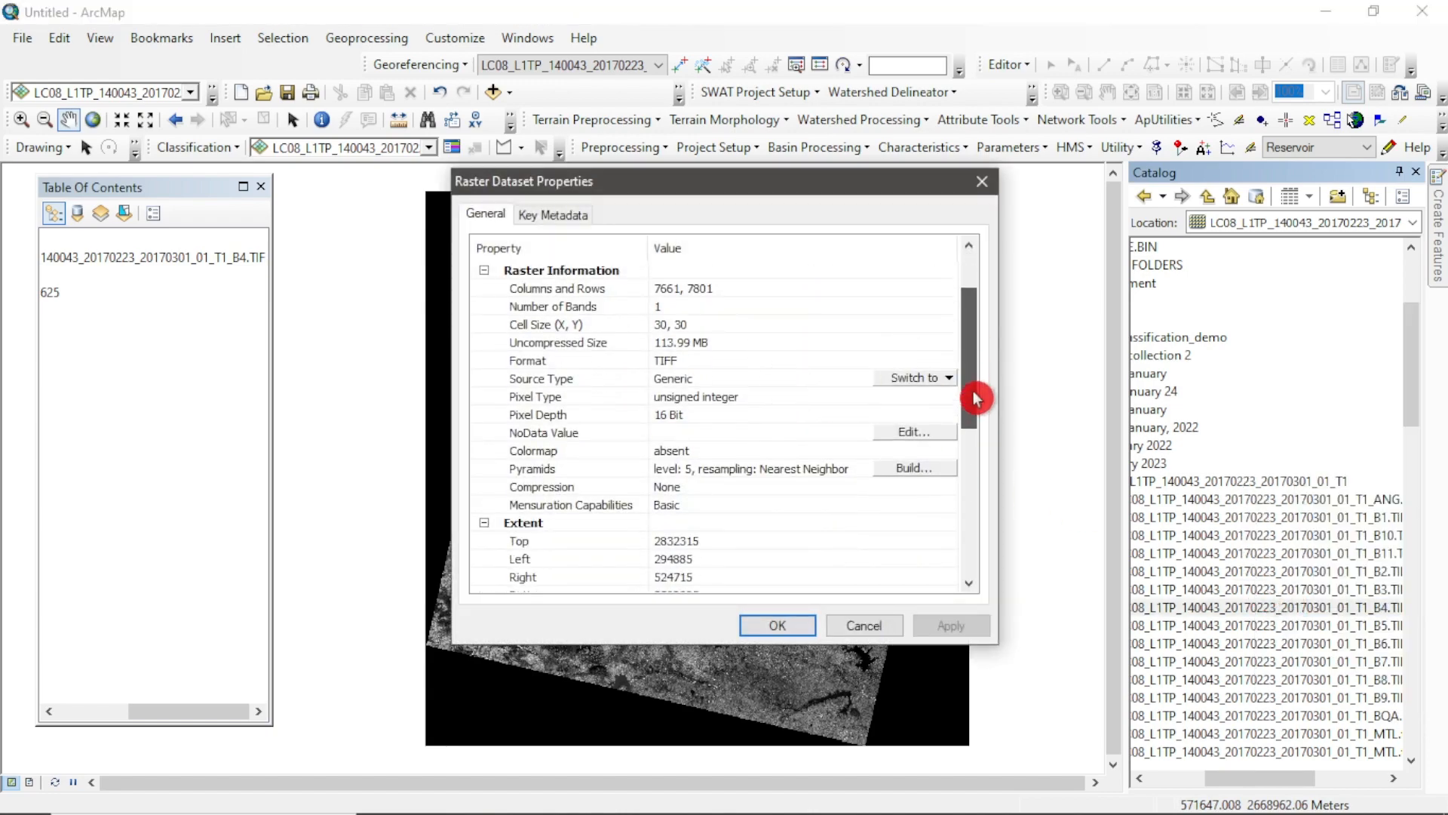
click(541, 434)
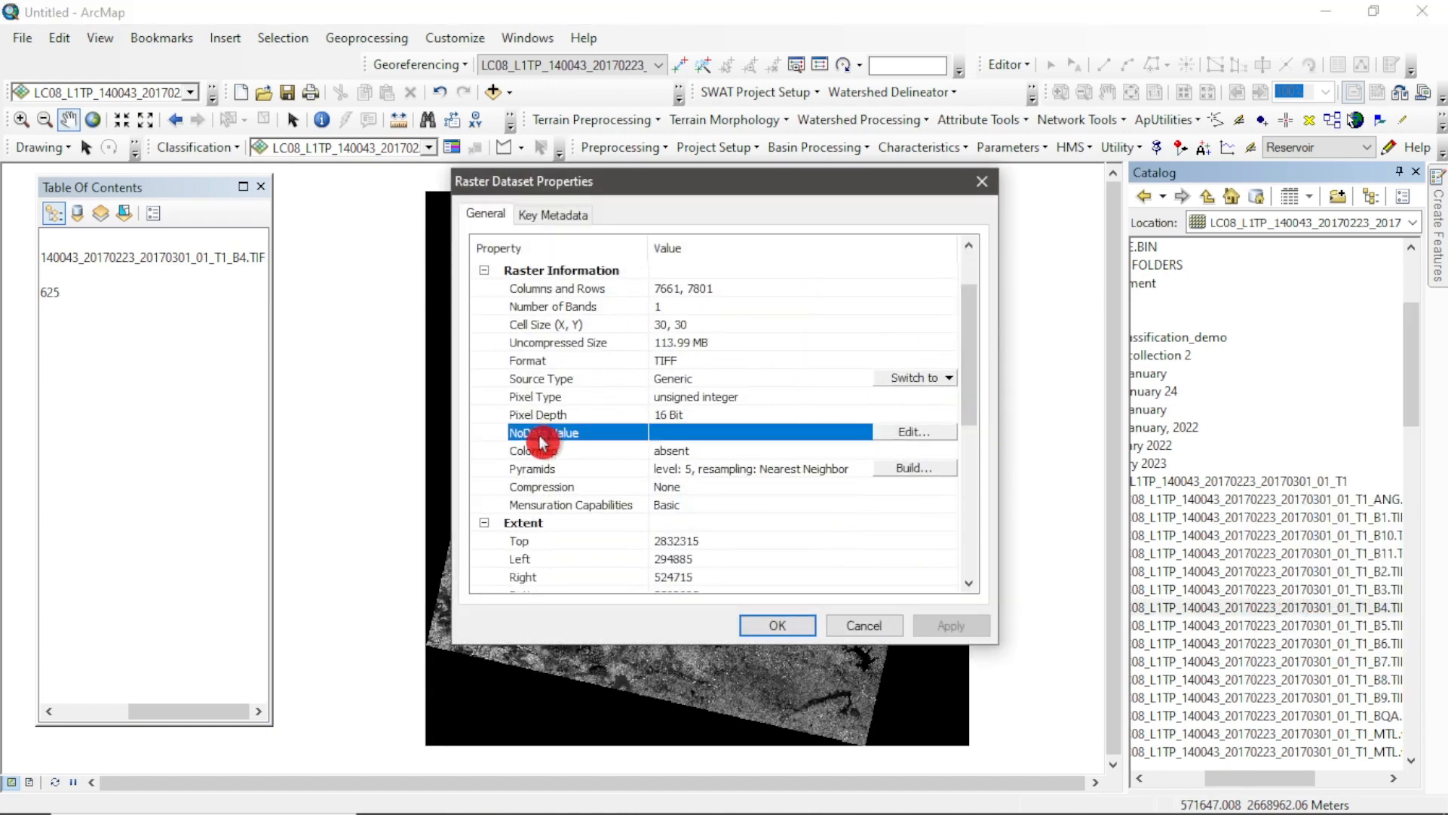
click(911, 438)
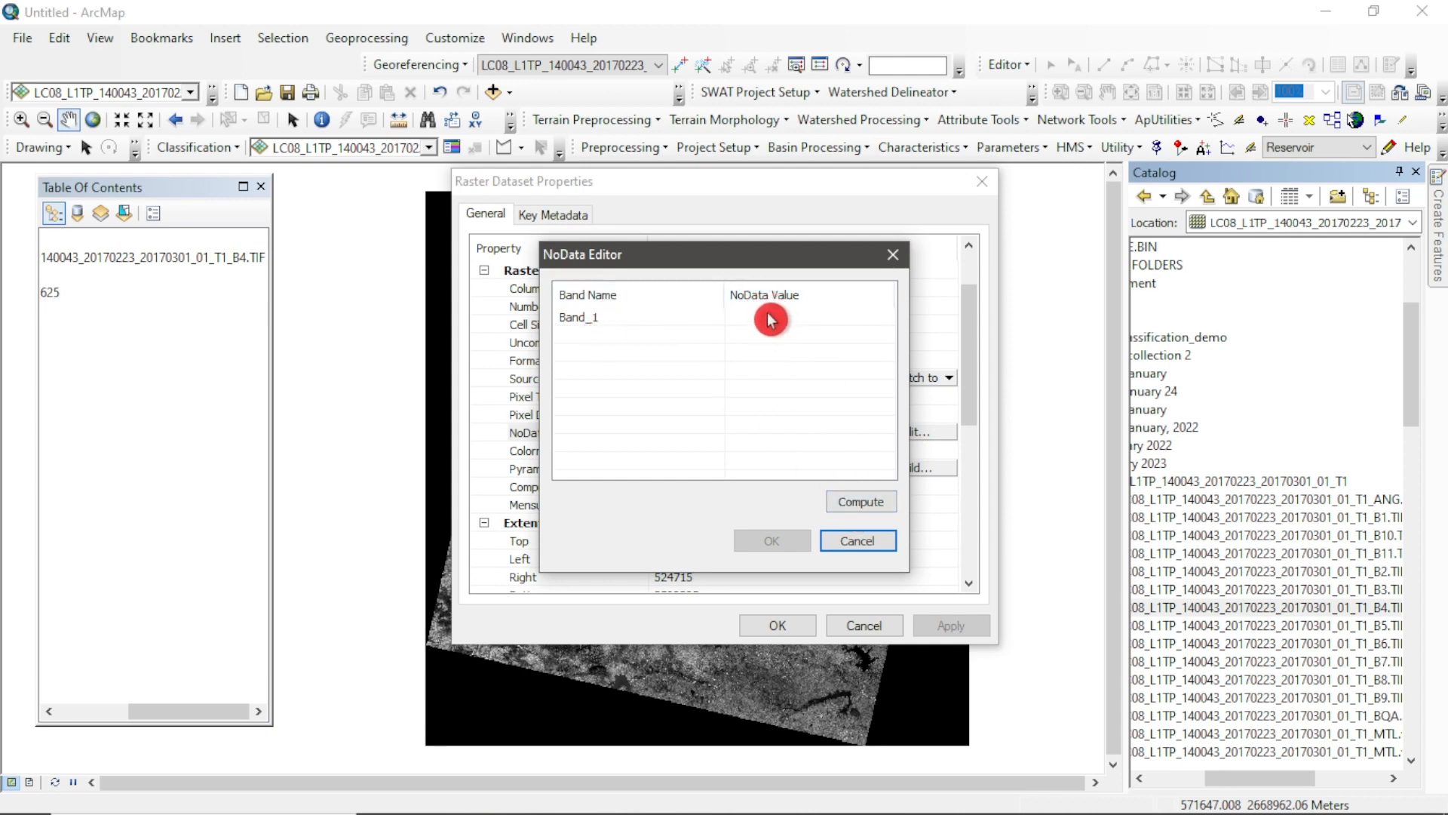
click(864, 504)
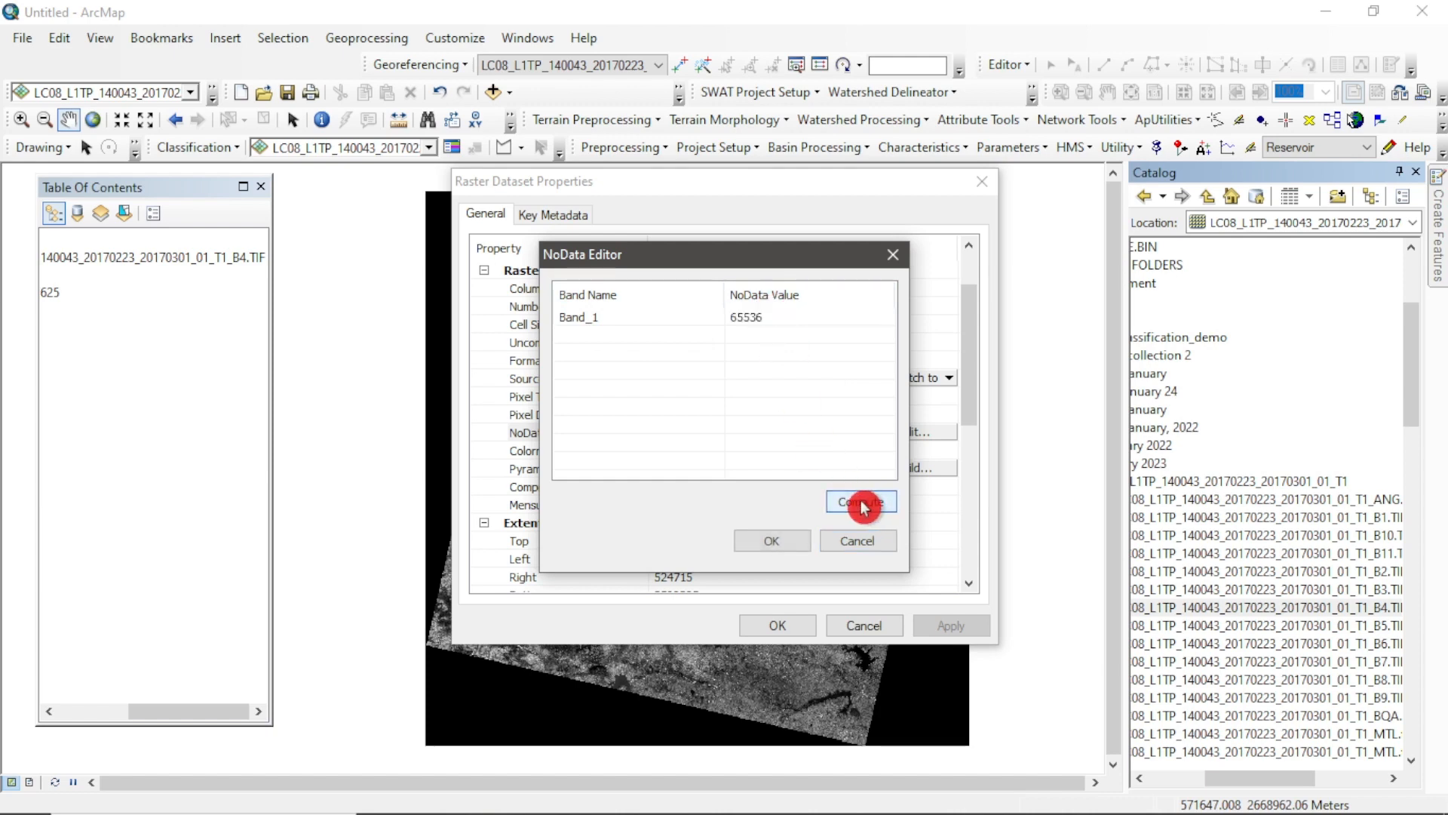
click(766, 325)
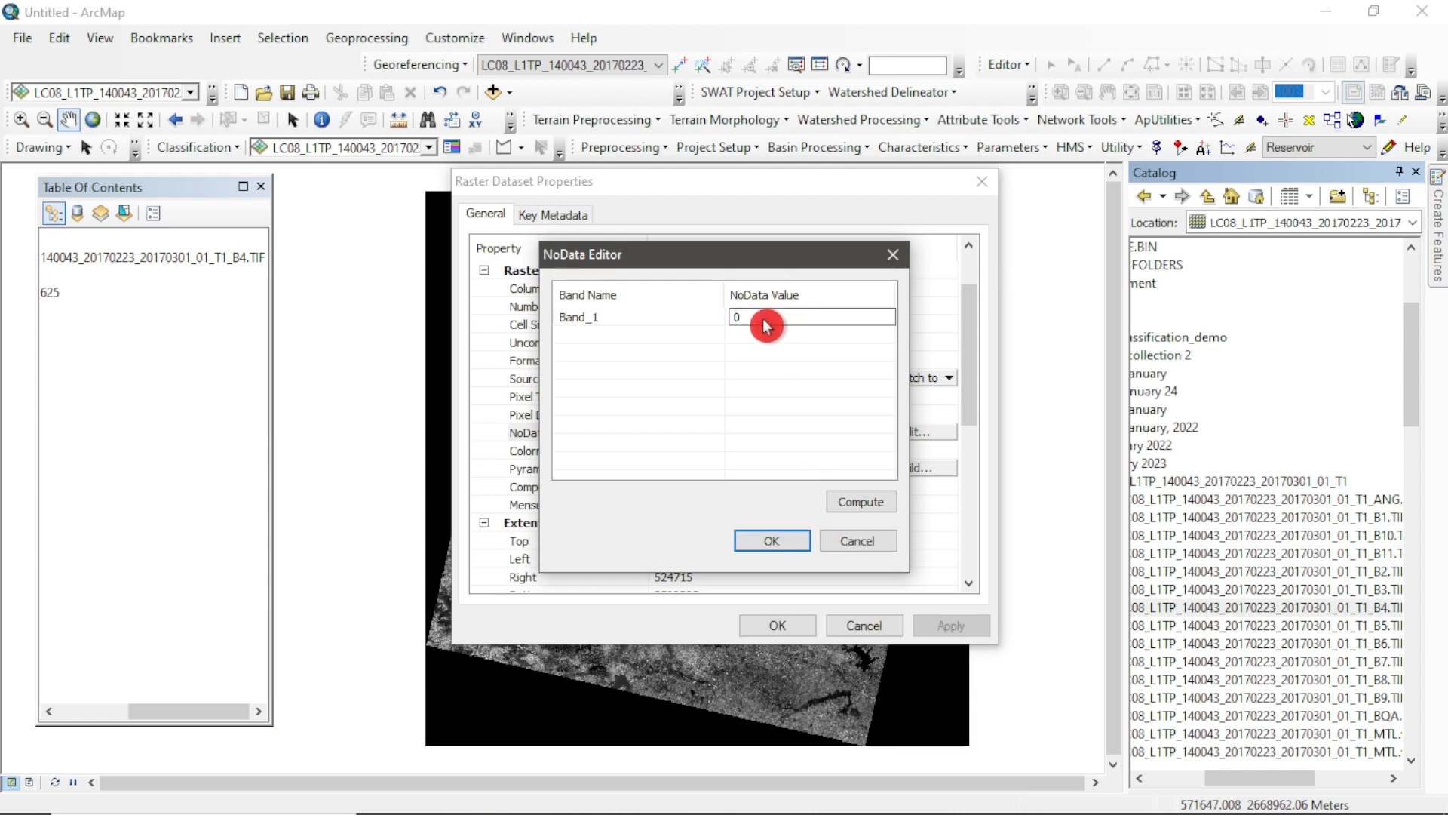
click(777, 543)
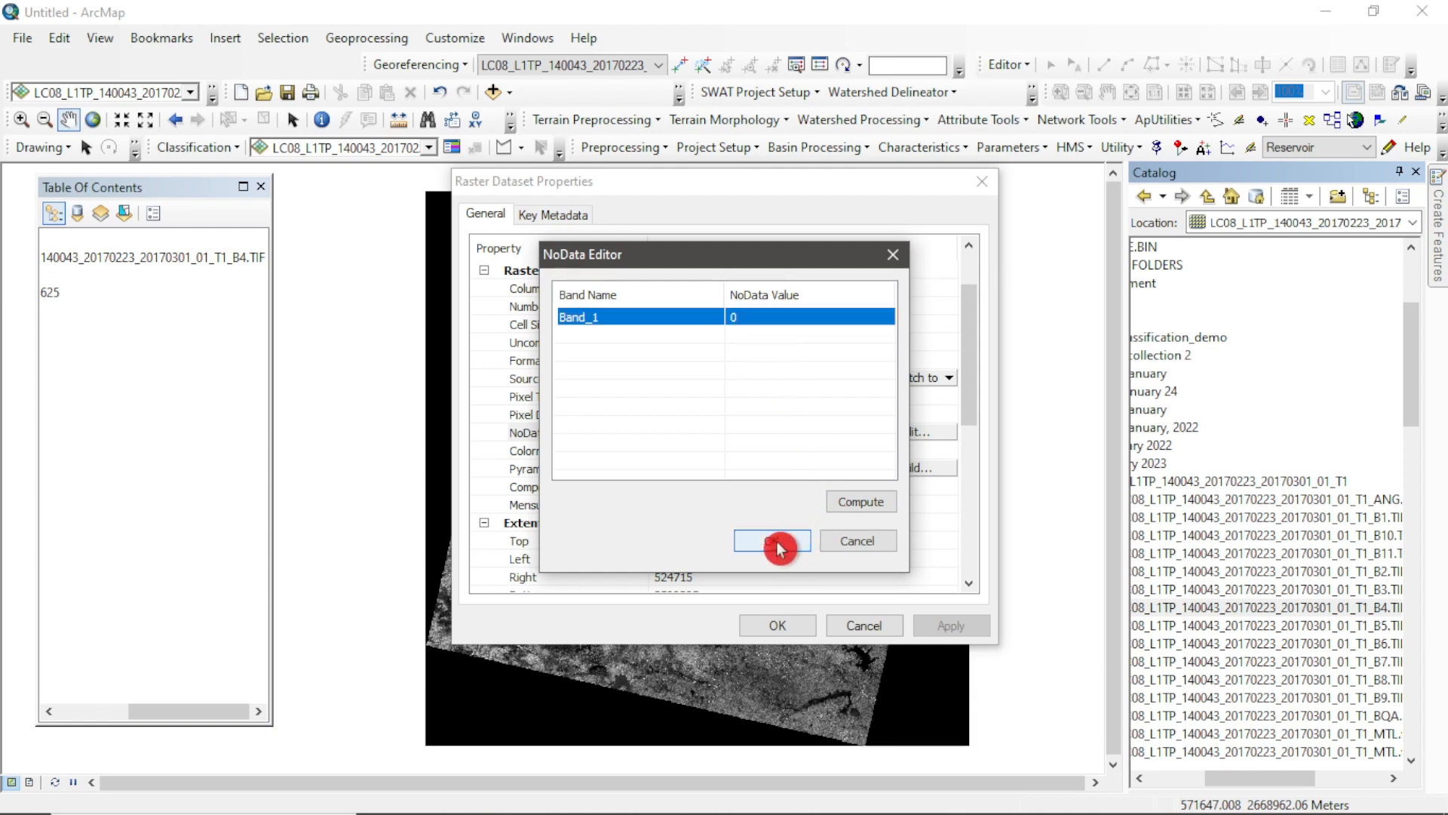
click(770, 542)
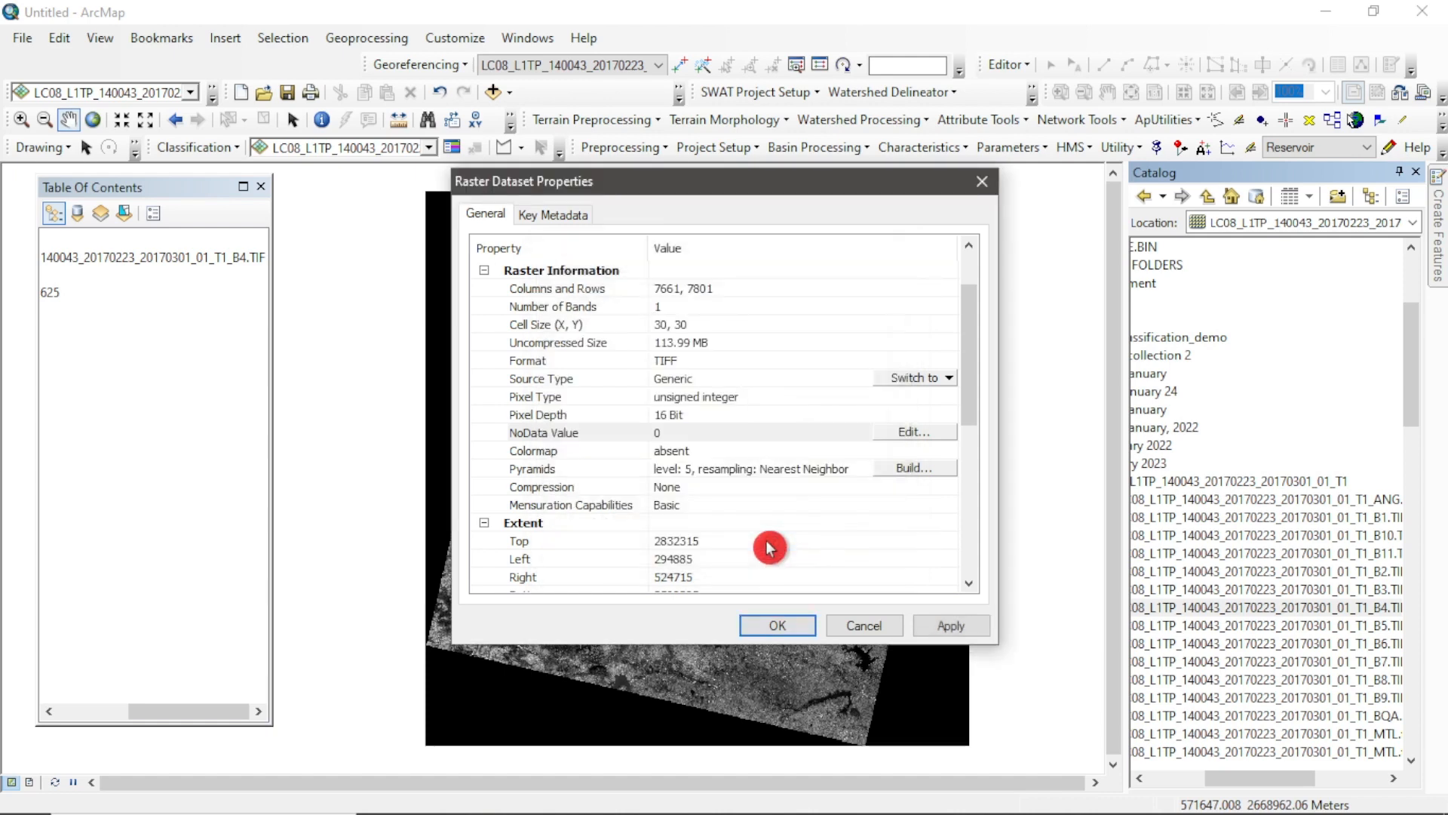
click(948, 629)
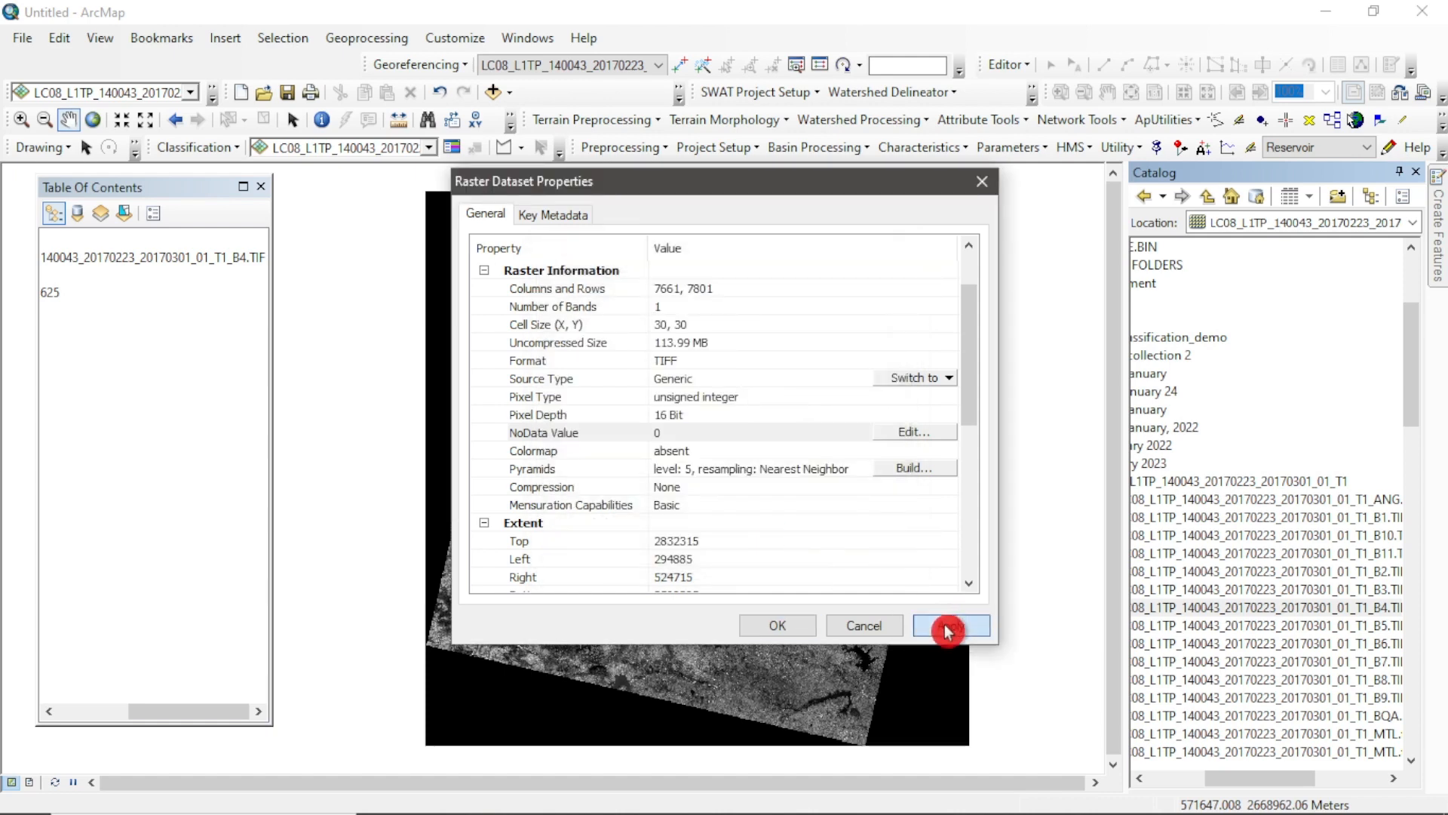
click(779, 627)
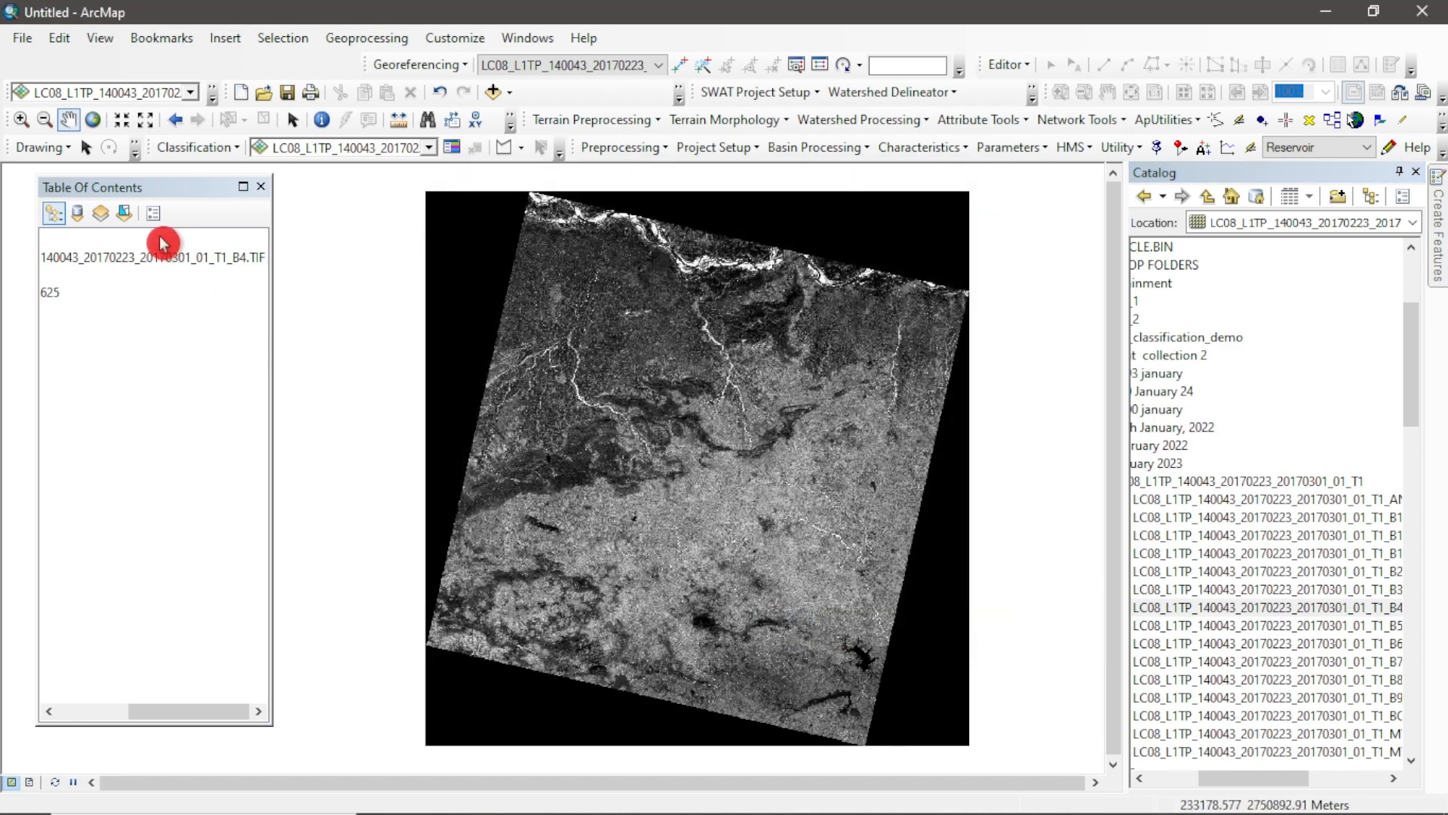
Examine the edges of the band 4 raster on the map and widen the table of contents to show the layer list.
scroll(574, 358, up, 2)
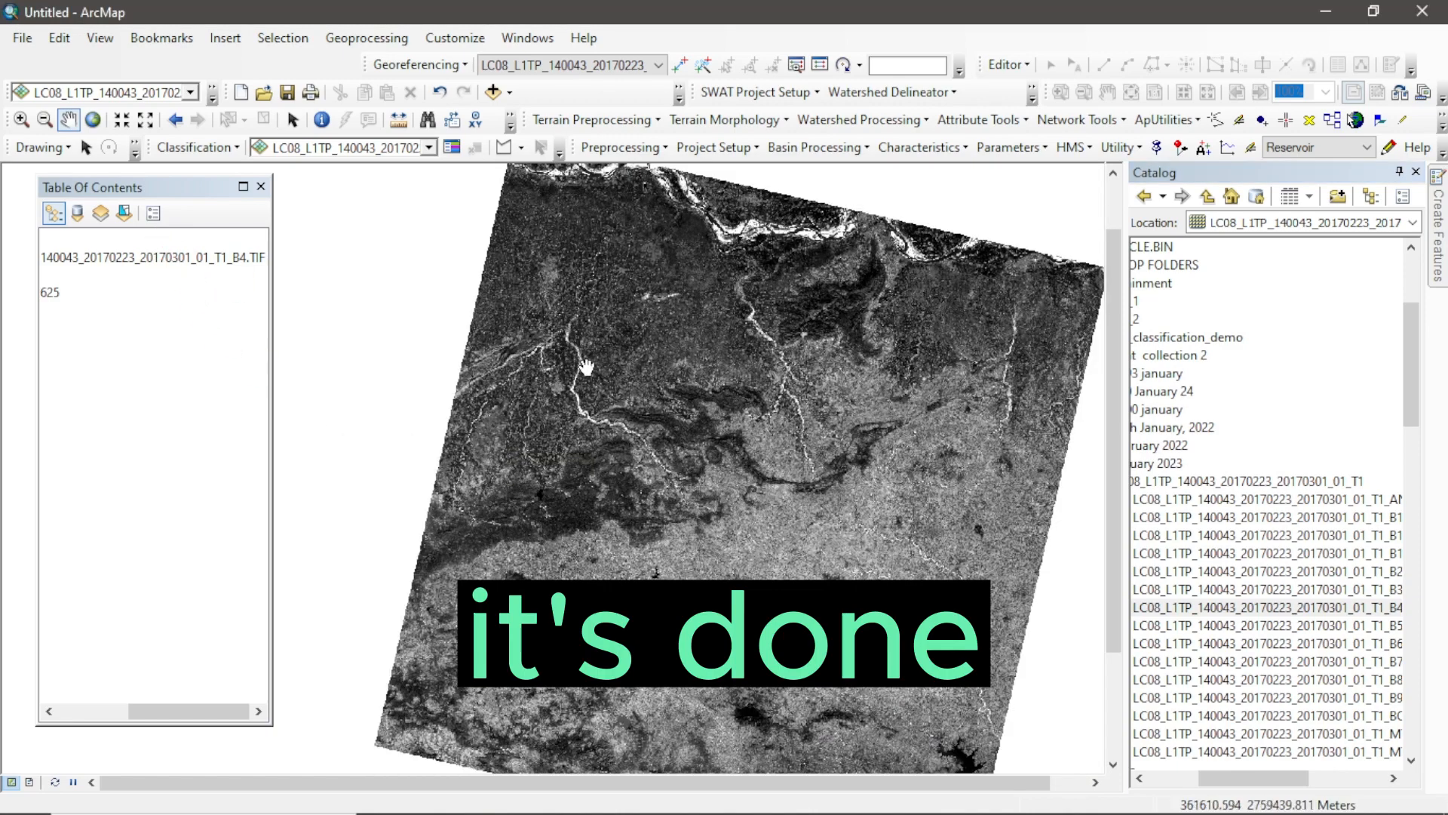
drag(677, 418, 637, 405)
click(270, 353)
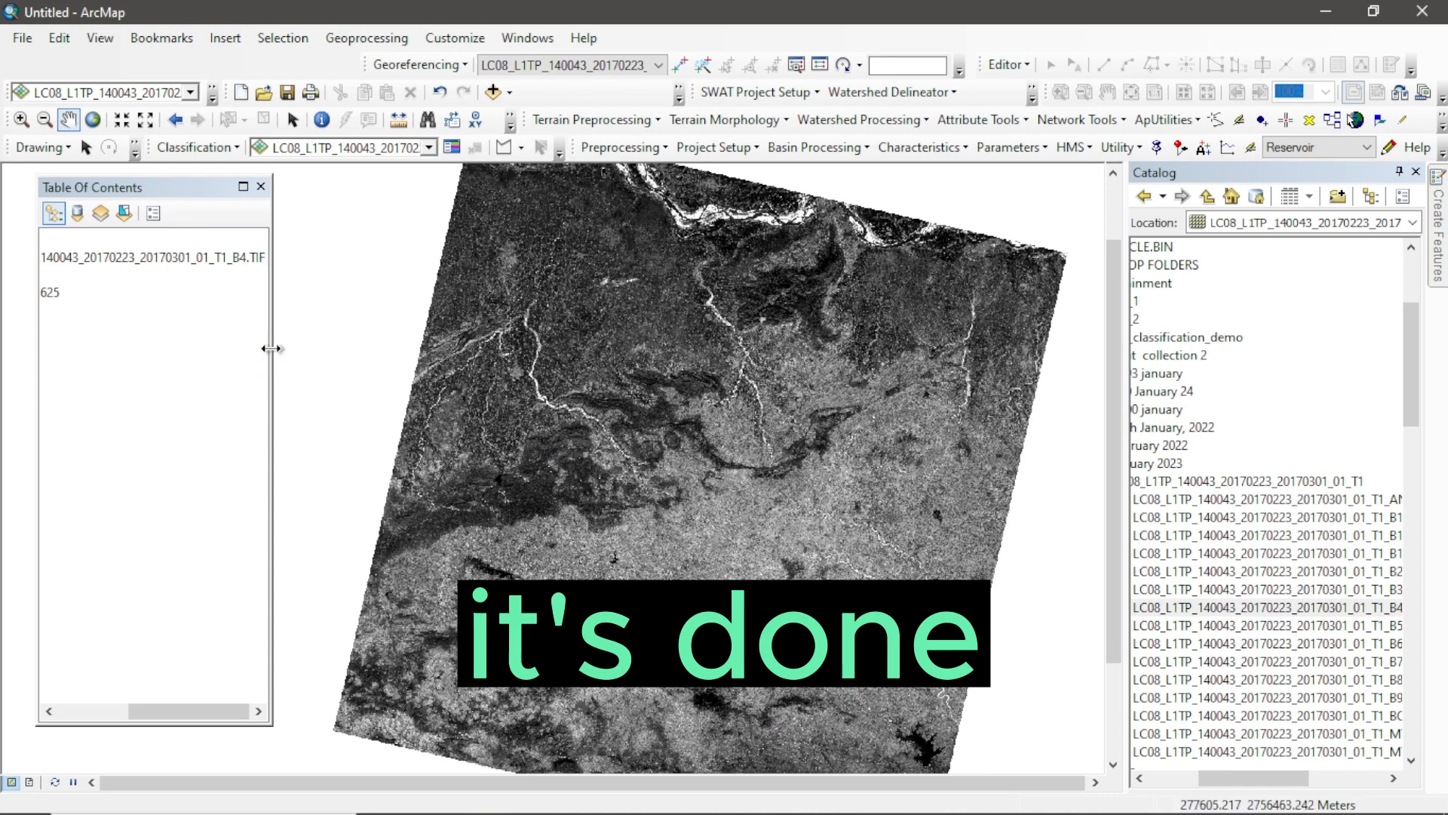
drag(270, 349, 204, 364)
scroll(415, 410, up, 1)
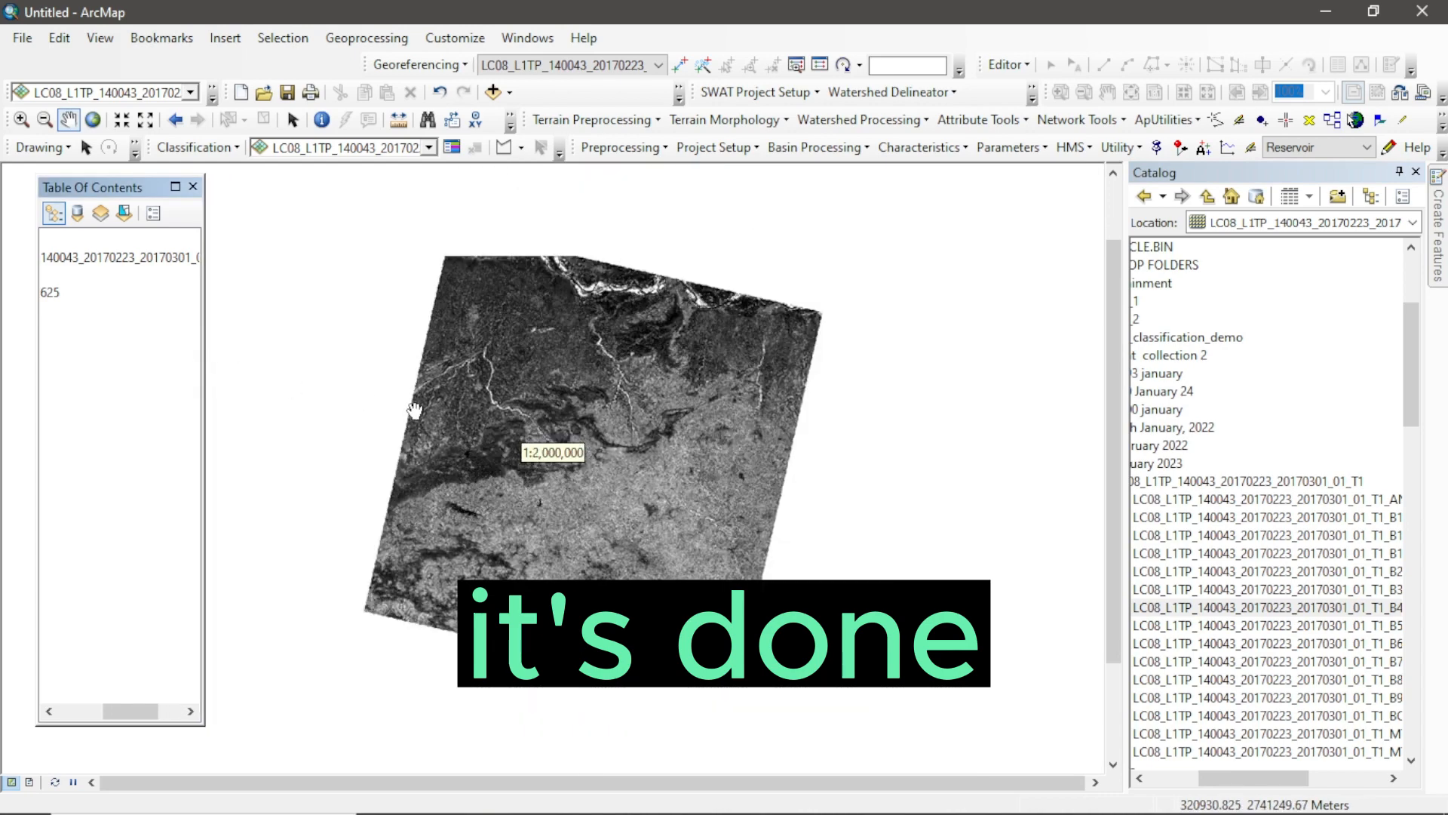
drag(562, 445, 555, 417)
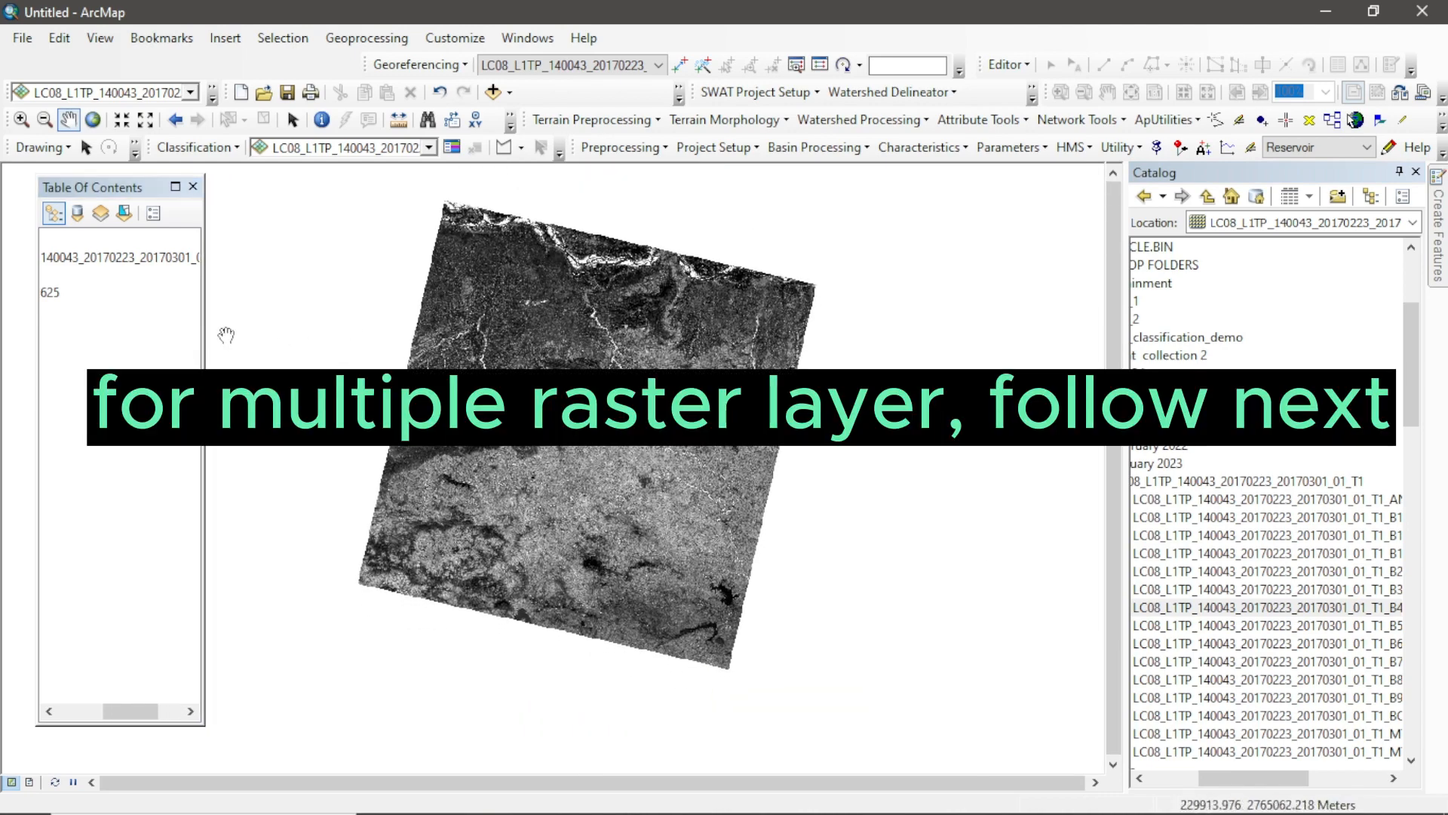
drag(207, 319, 216, 319)
drag(215, 320, 283, 320)
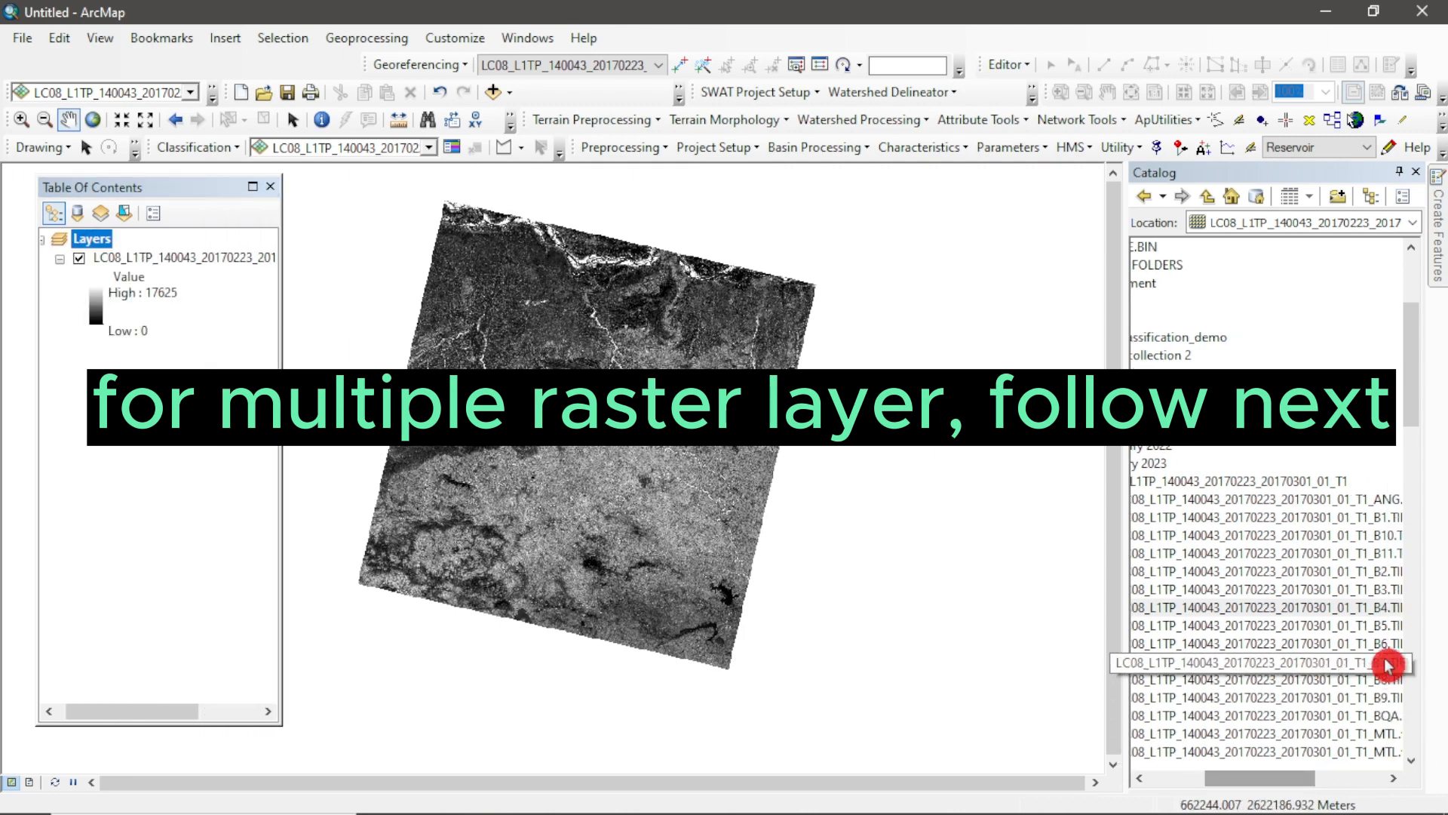
Add the scene's B6.TIF raster from the Catalog to the map and hide the band 4 layer.
click(1355, 651)
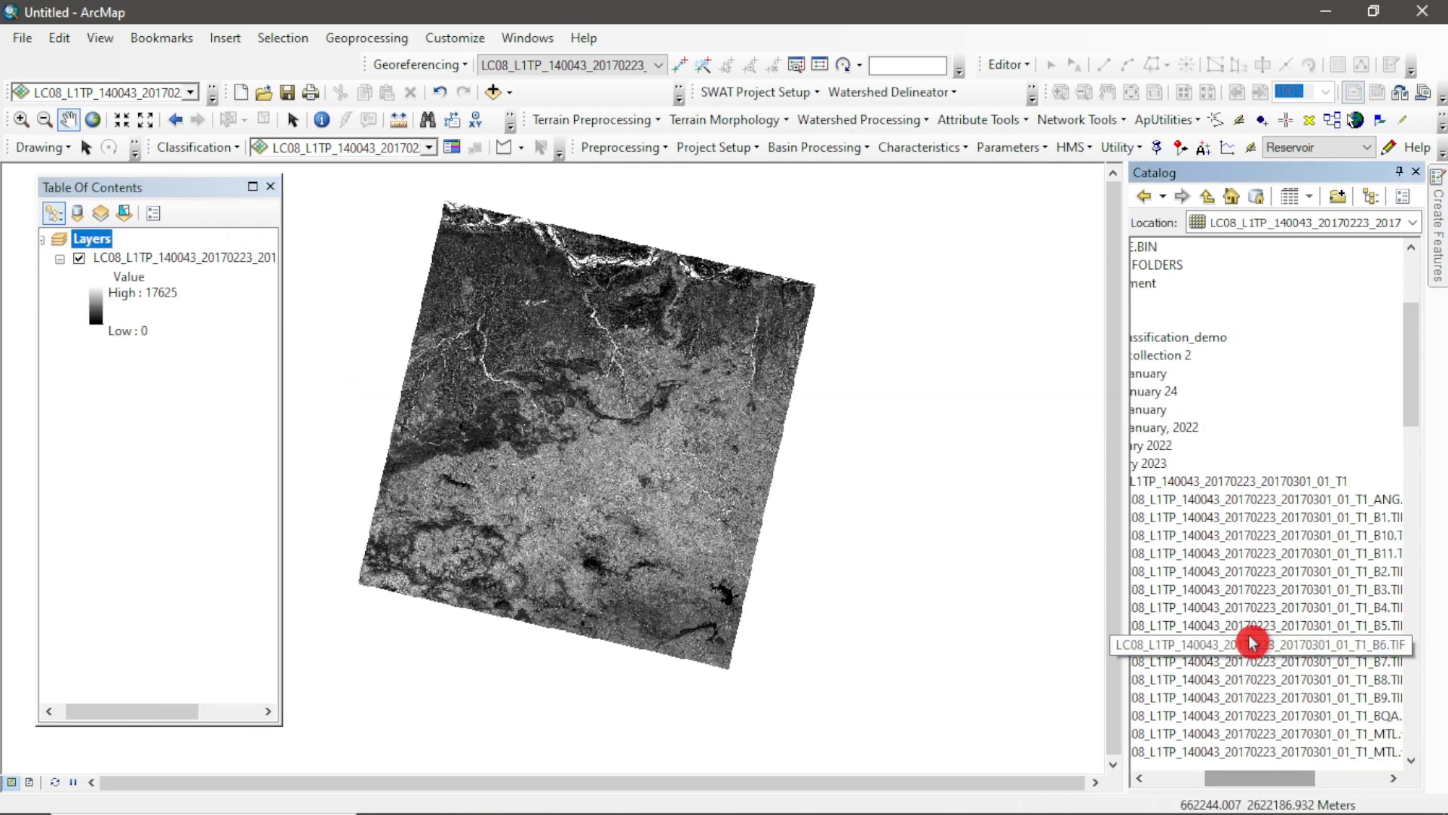
drag(1250, 646, 824, 558)
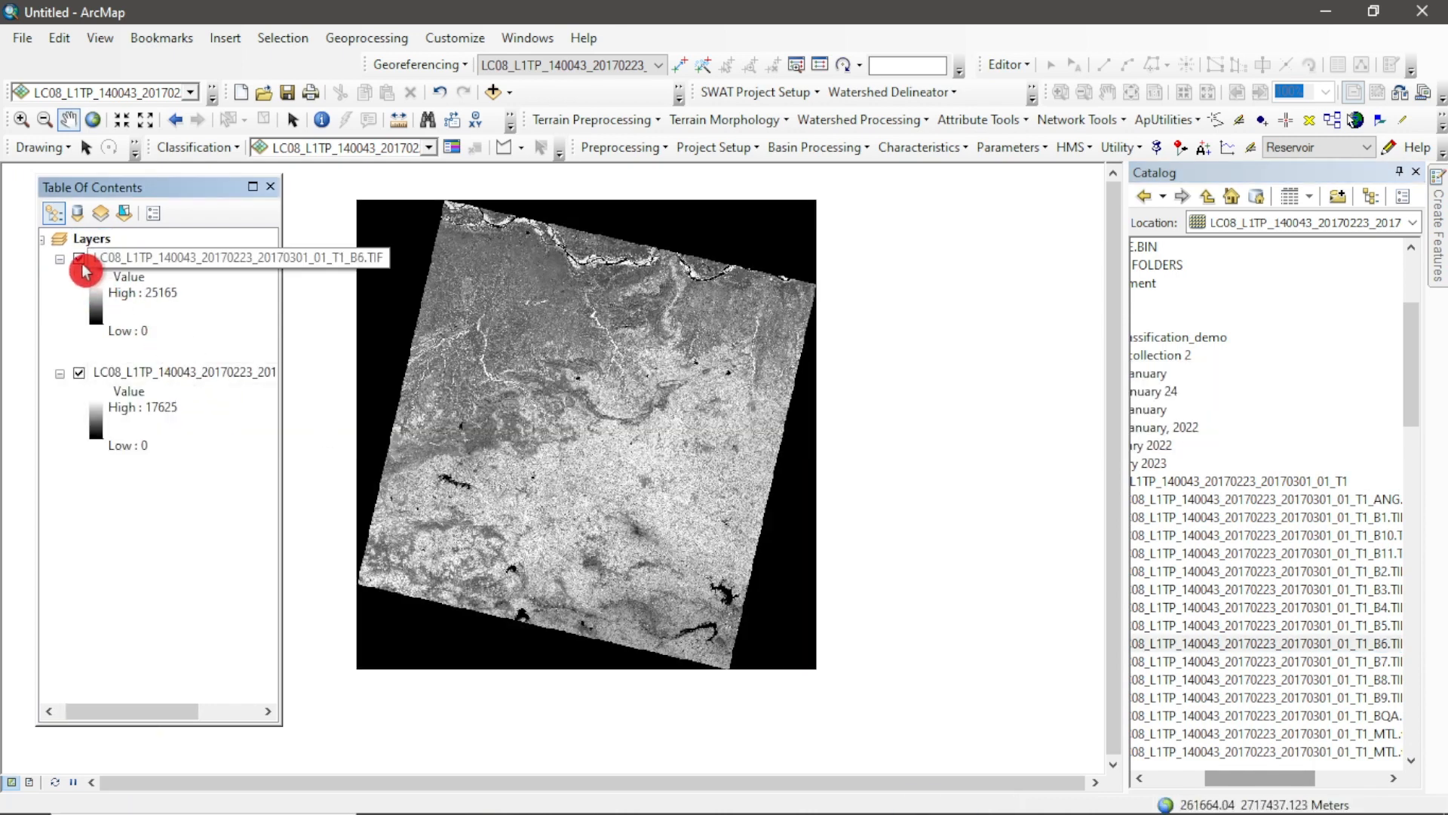
click(80, 373)
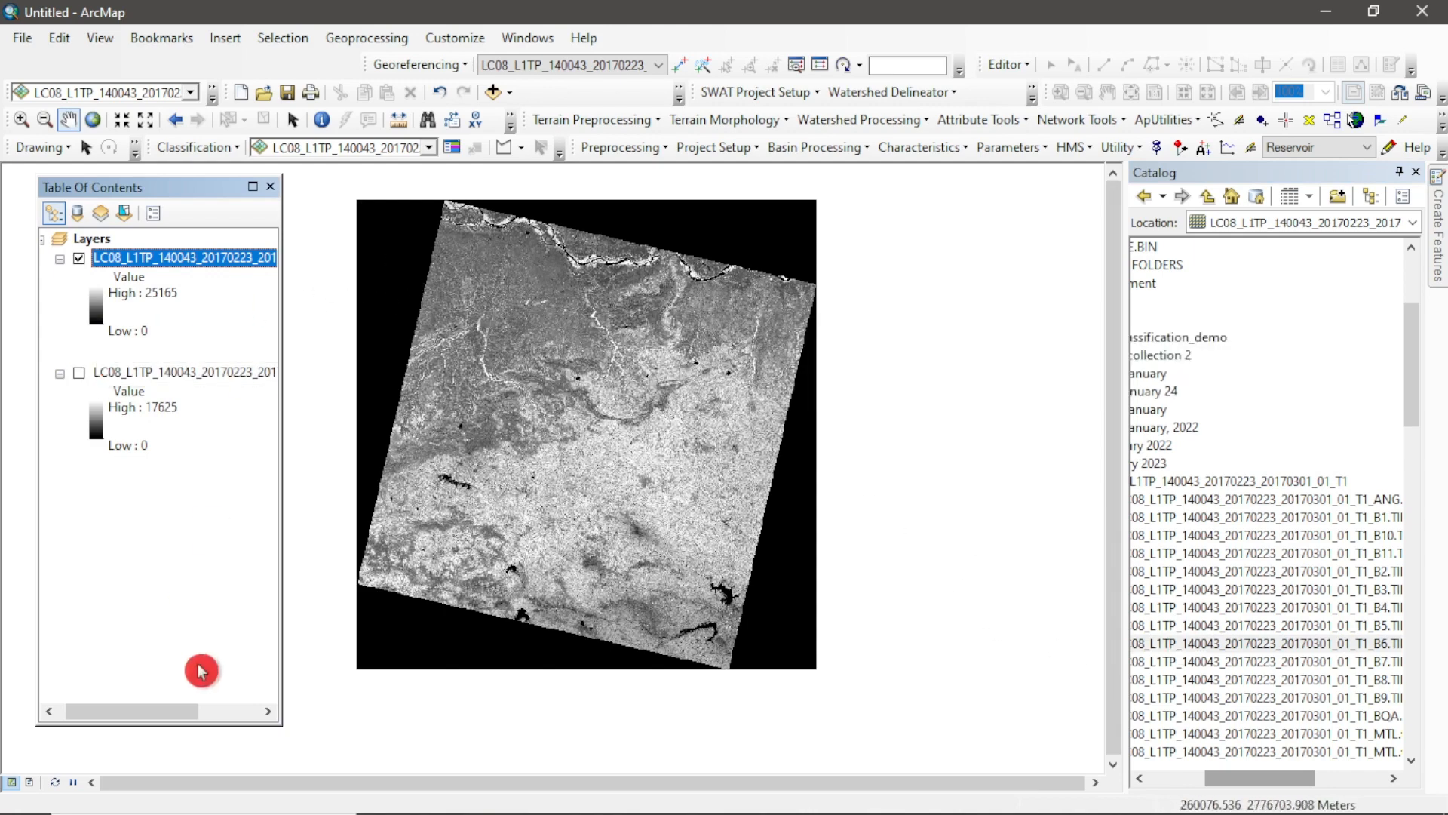
drag(178, 712, 249, 712)
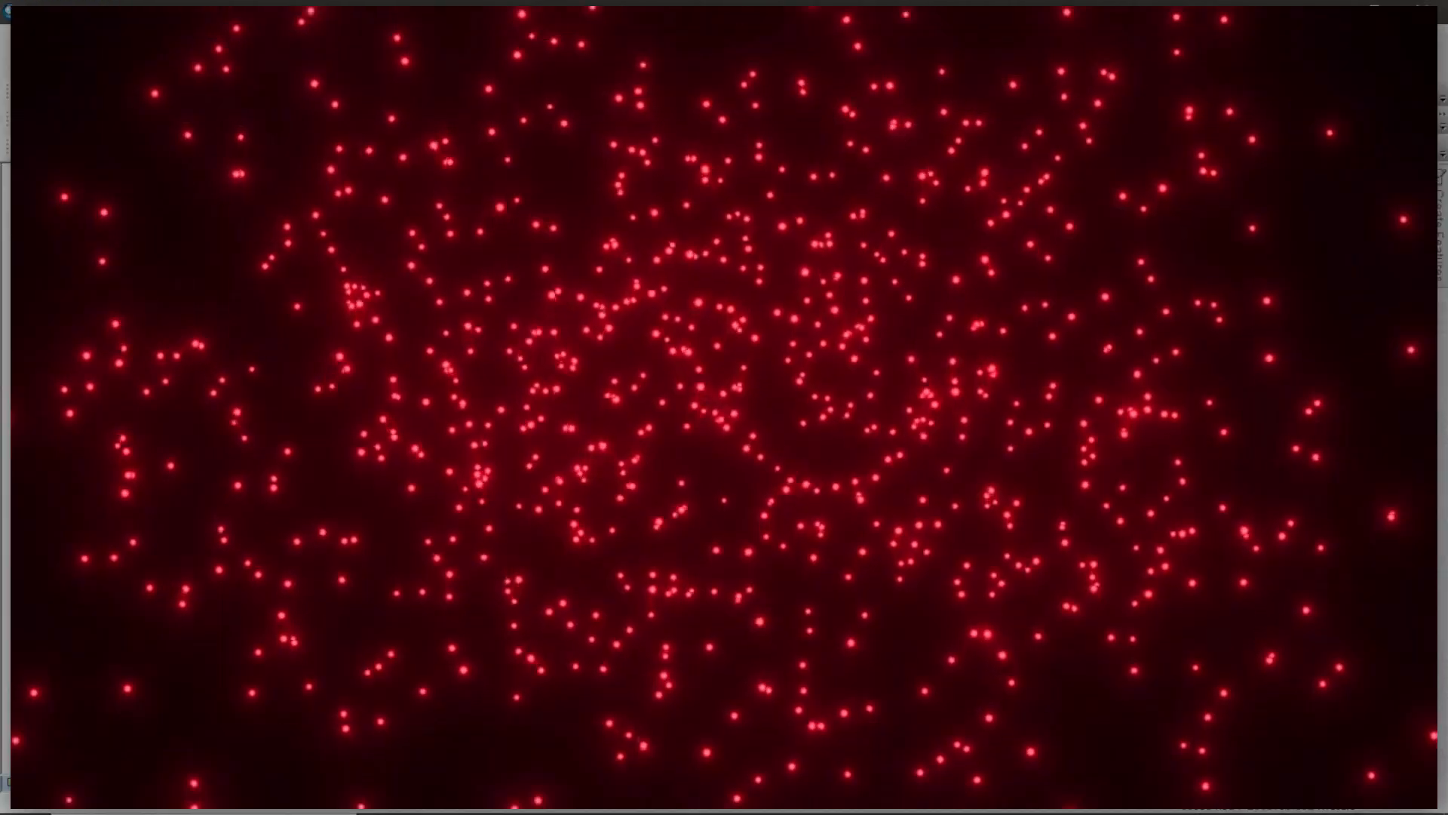